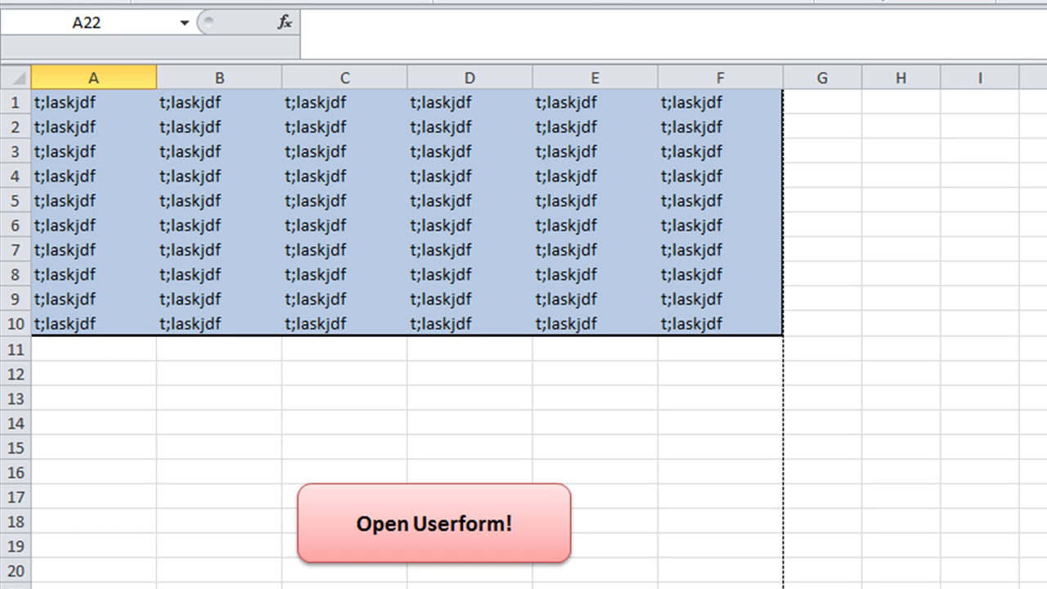
- Open the user form from the sheet, try the trash-can buttons, and enter a name in the Name field
left_click(535, 539)
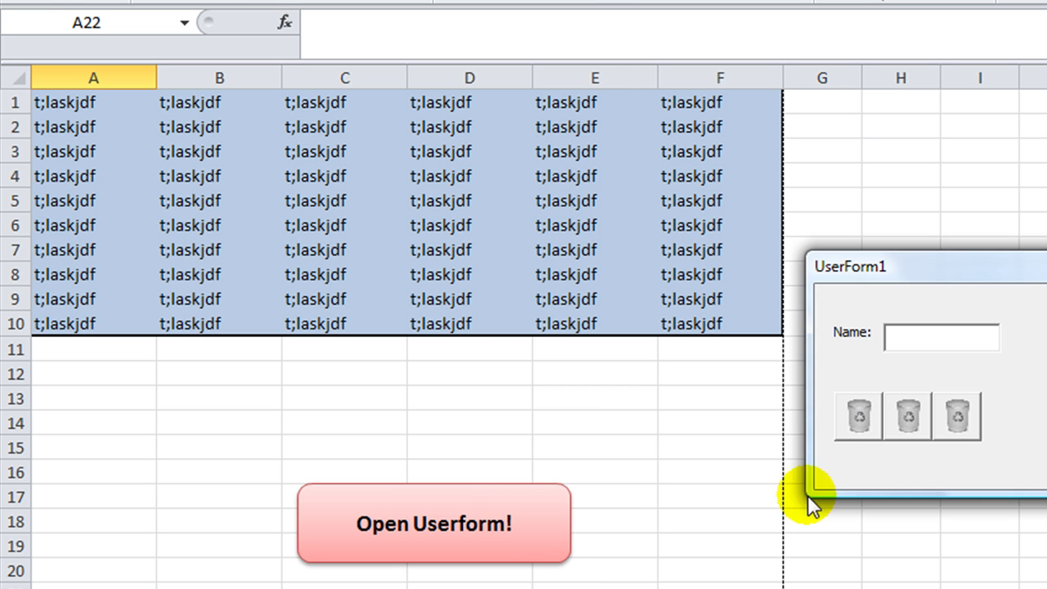
left_click(920, 414)
left_click(956, 415)
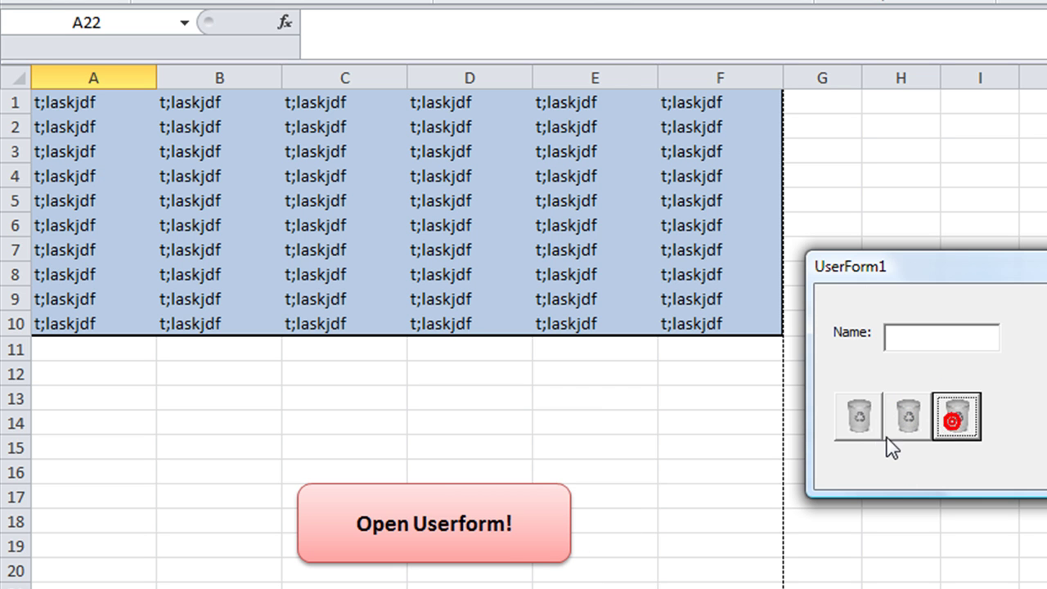
left_click(915, 341)
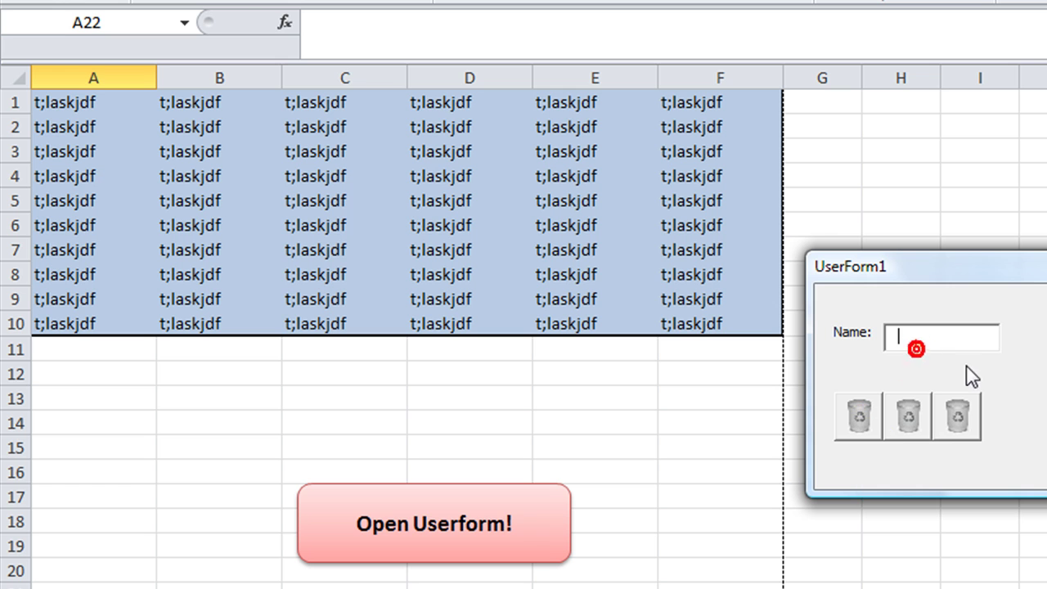
type("Daniel")
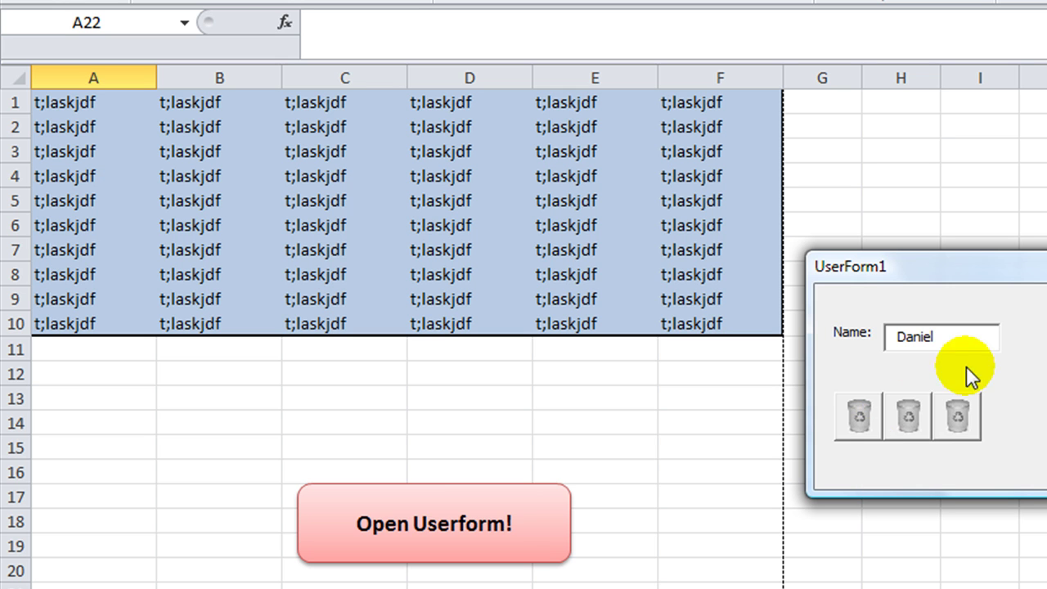
- Fill cells A1:F10 with the entered name using the first trash-can button, then close the form
left_click(857, 416)
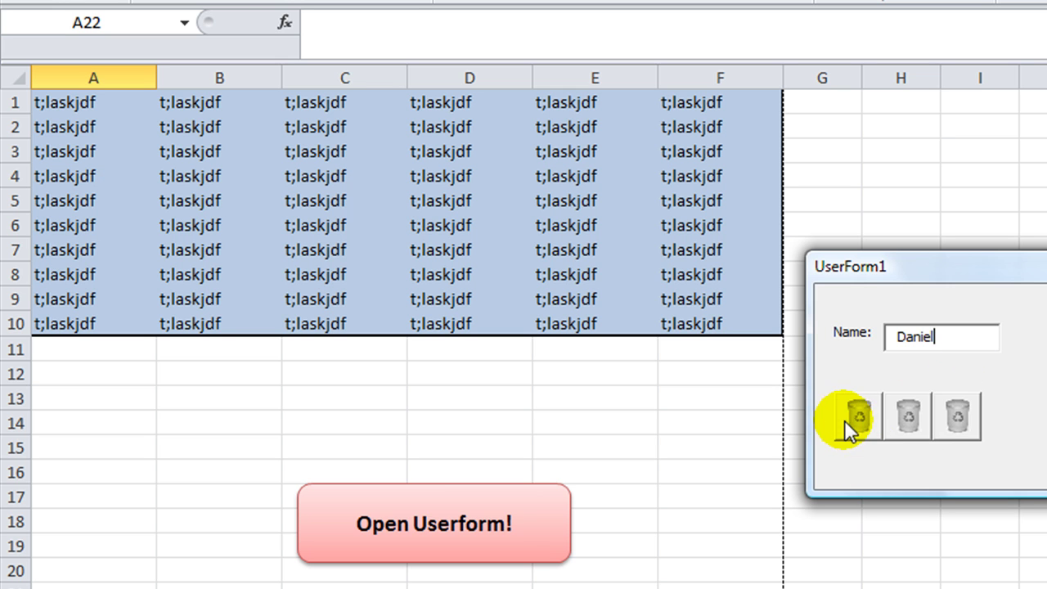
left_click(858, 416)
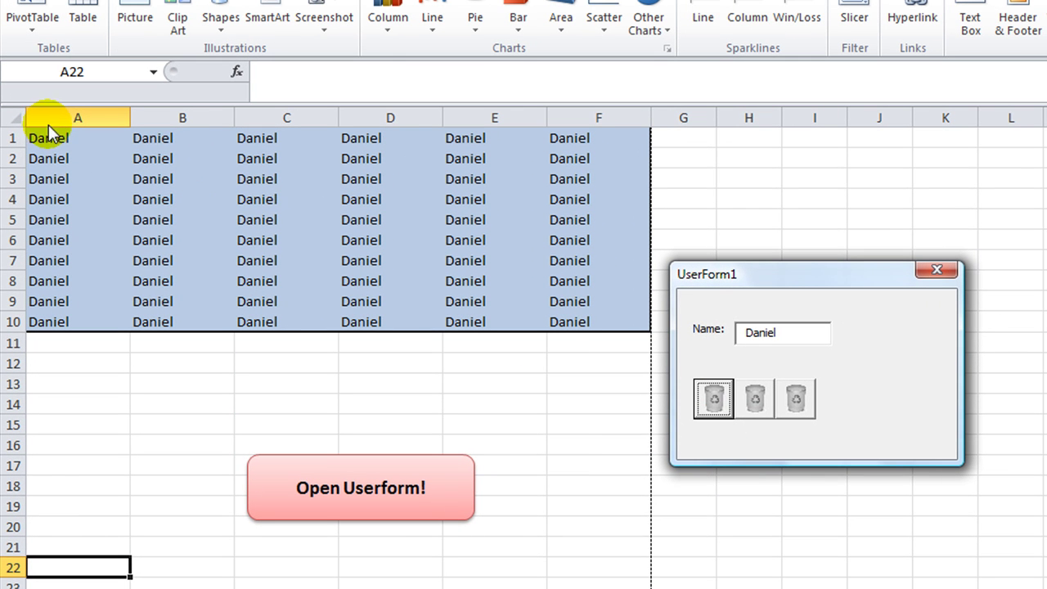
double_click(781, 334)
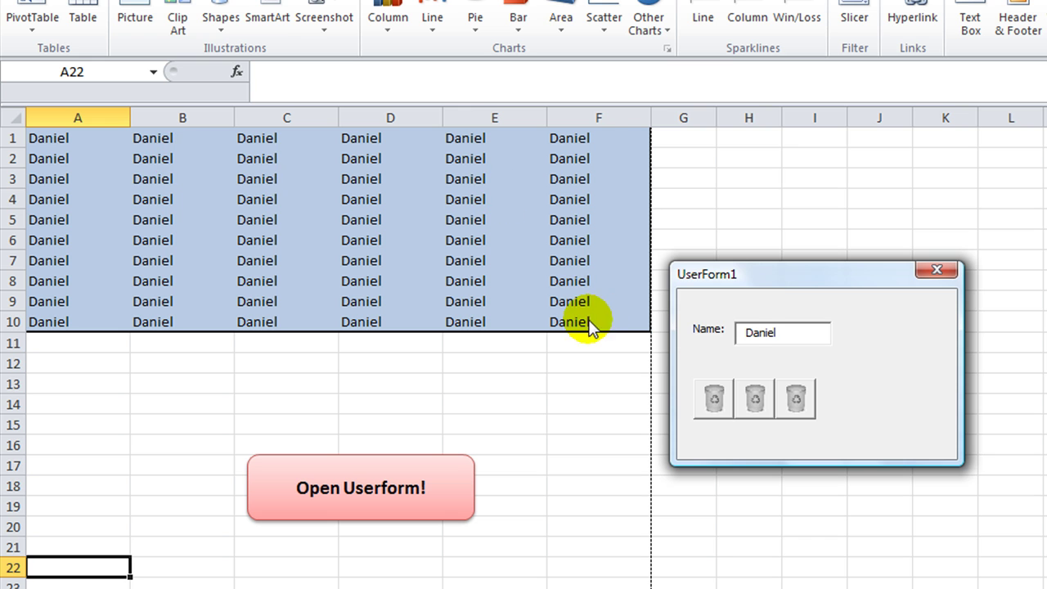
double_click(738, 334)
left_click(708, 407)
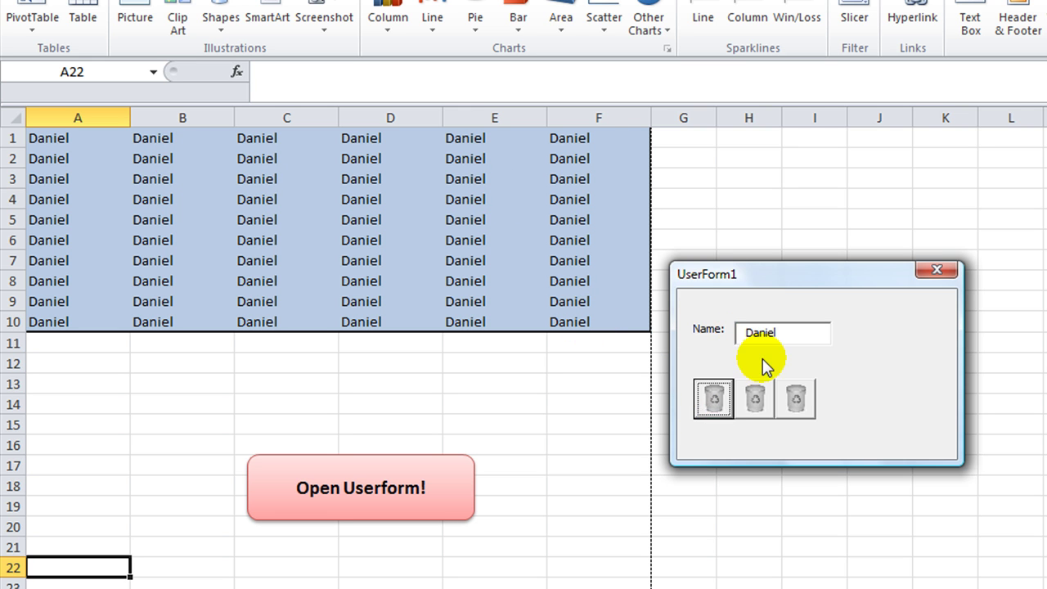
left_click(934, 271)
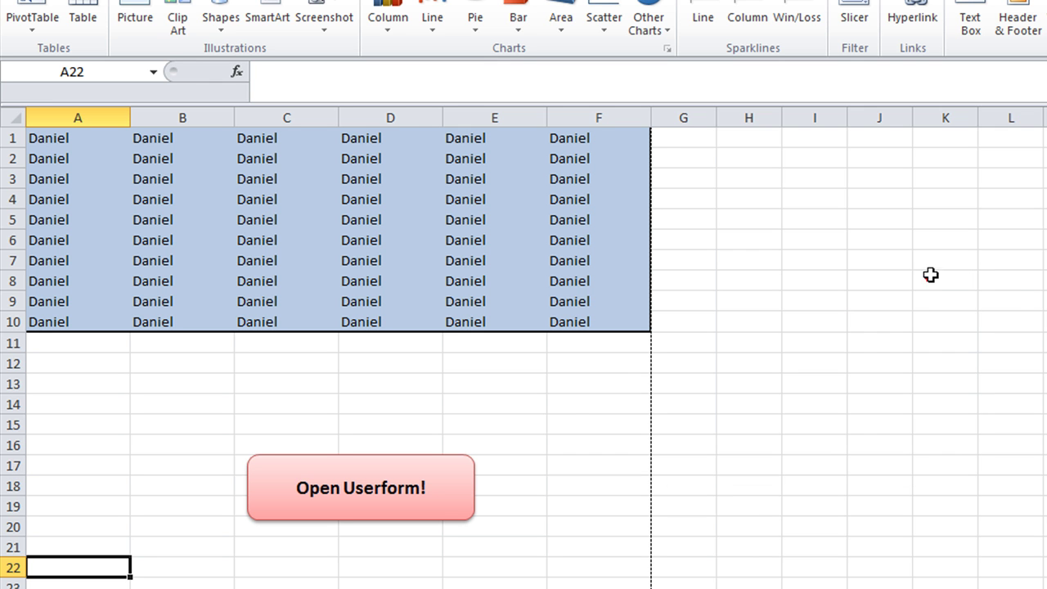
left_click(468, 426)
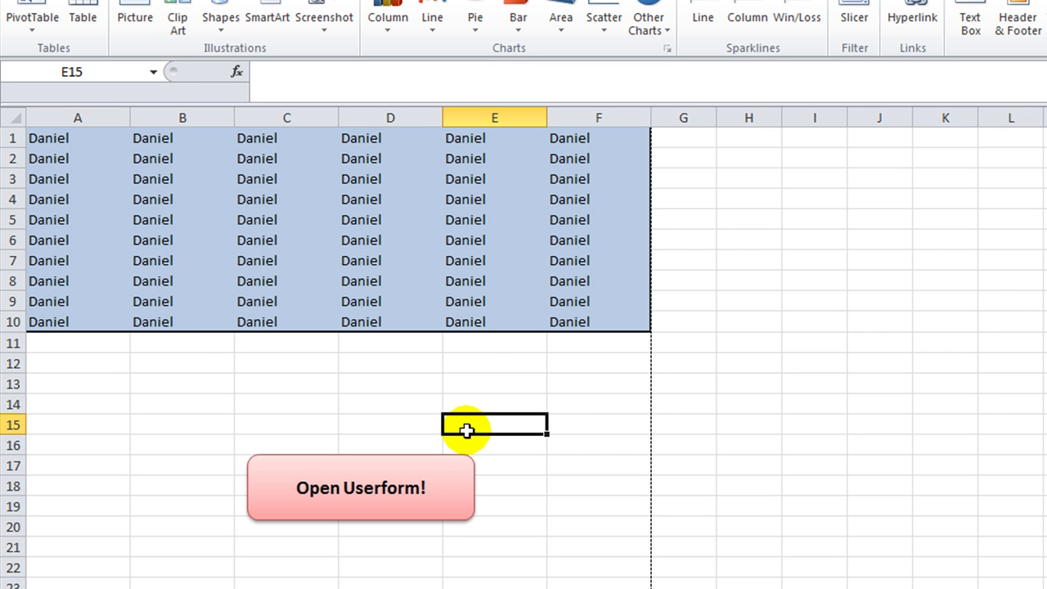
- Bring up UserForm1's design in the VBA editor and move the third trash-can button right
key("alt+F11")
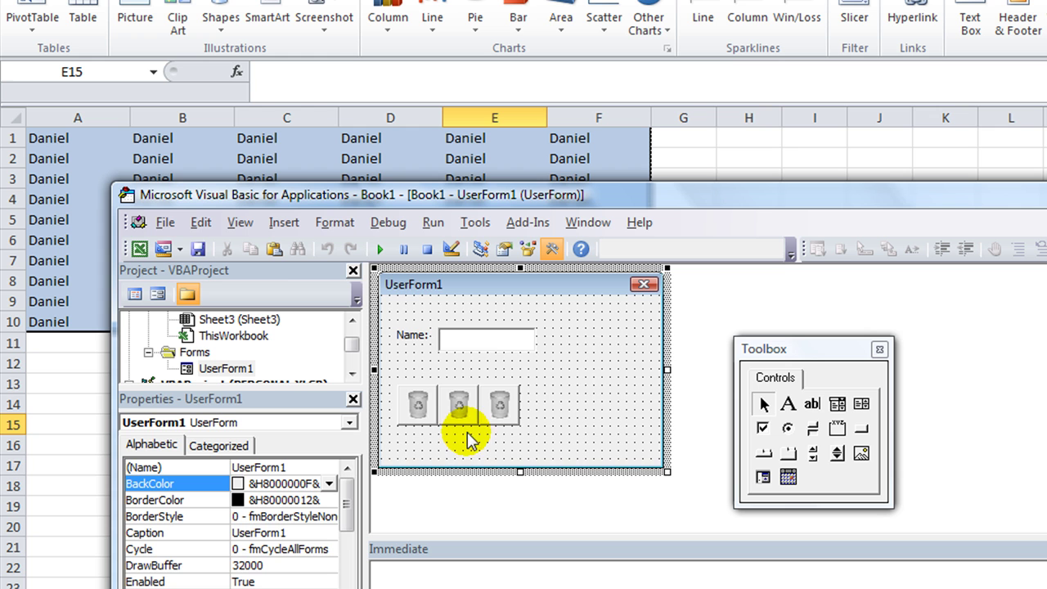
left_click(426, 411)
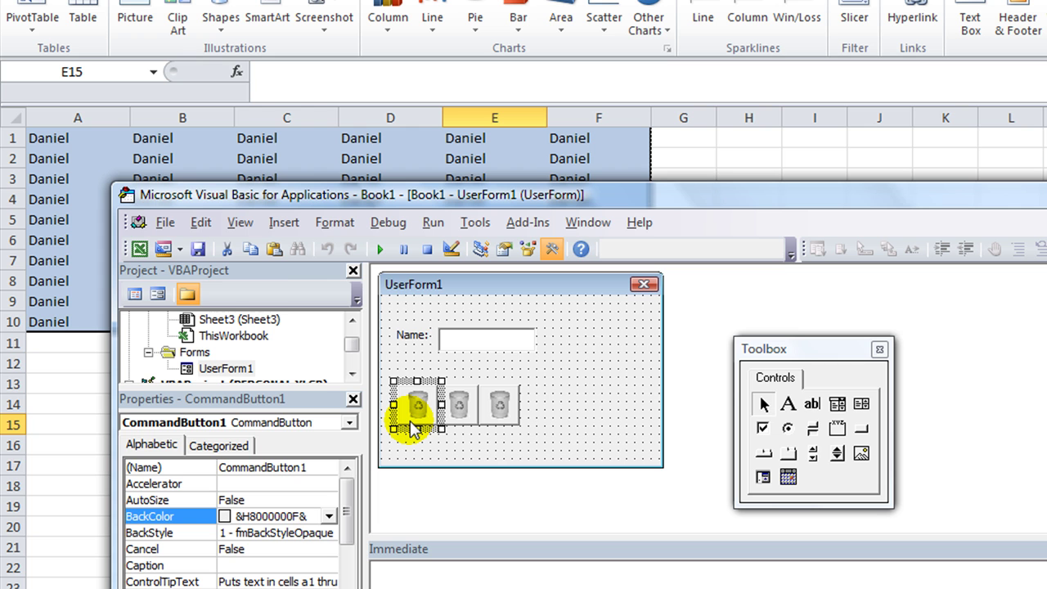
left_click(460, 413)
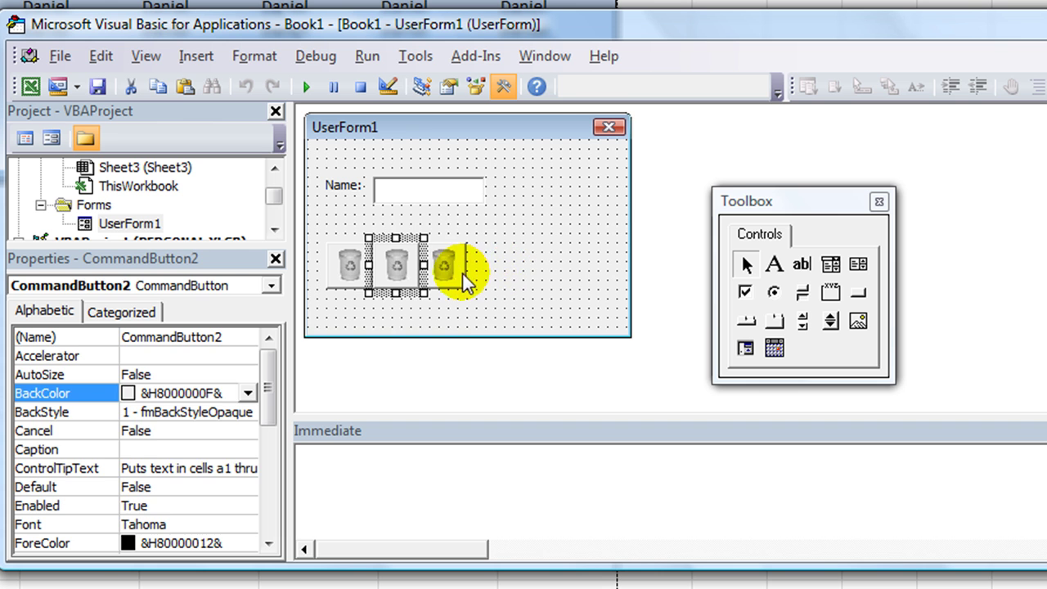
left_click(497, 269)
left_click_drag(456, 269, 499, 274)
- Widen the middle trash-can button and shift the third button further right
left_click(435, 283)
left_click(398, 271)
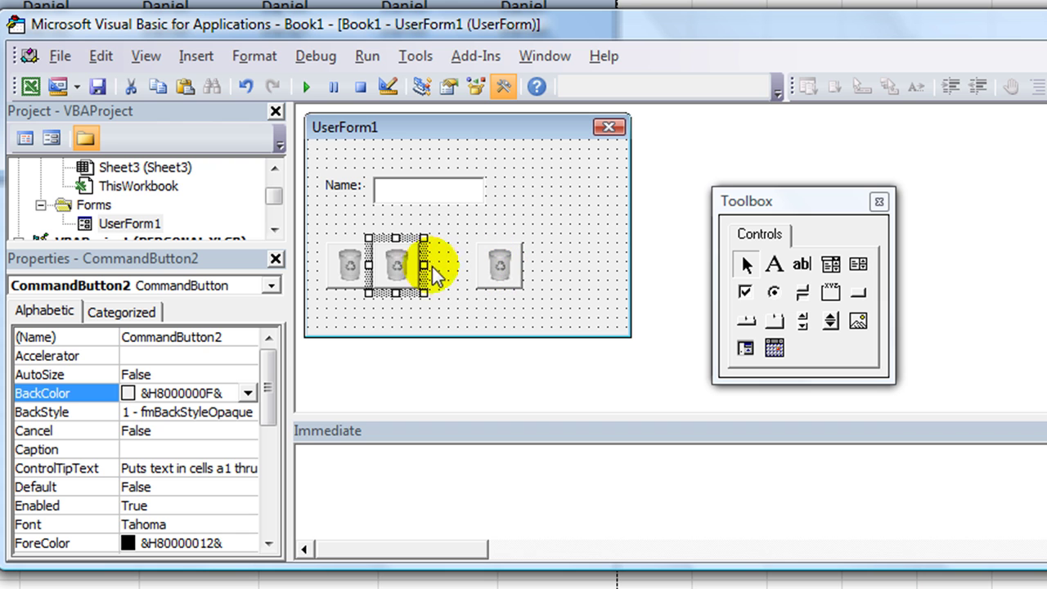
left_click_drag(424, 264, 470, 261)
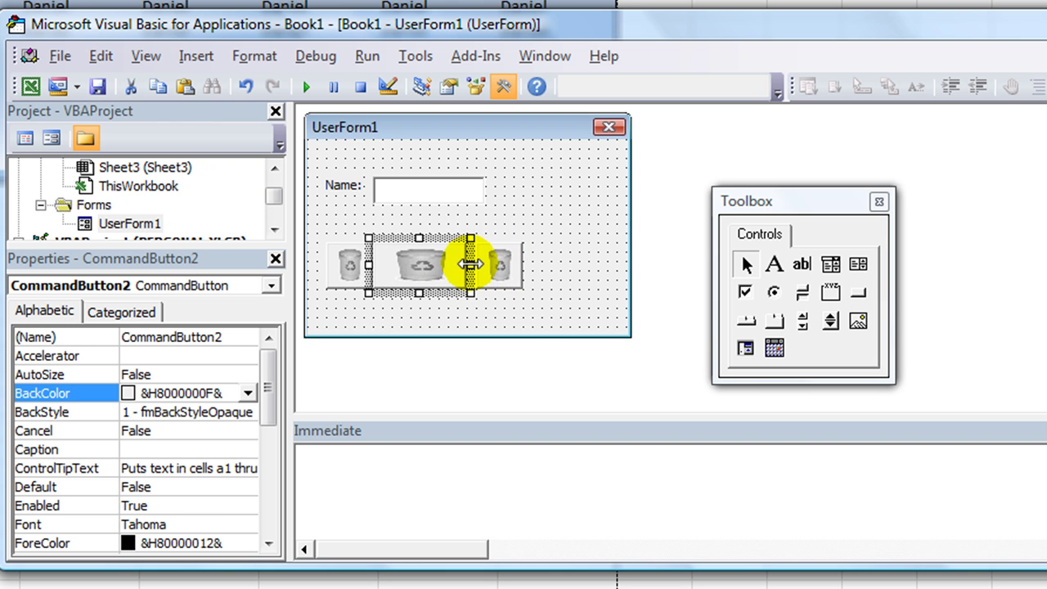
left_click_drag(496, 264, 571, 276)
left_click(440, 264)
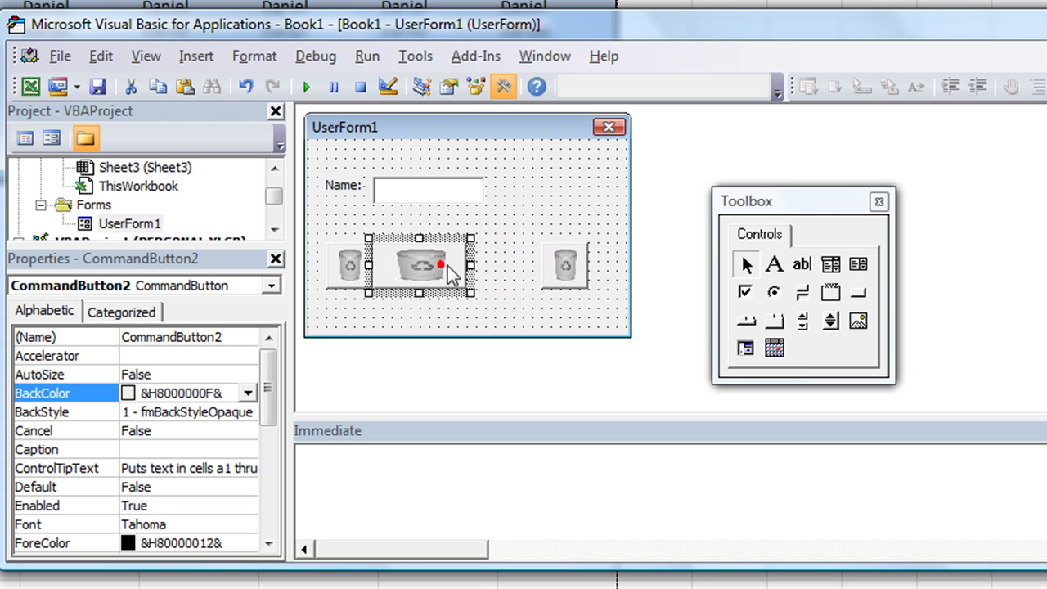
left_click_drag(470, 265, 528, 265)
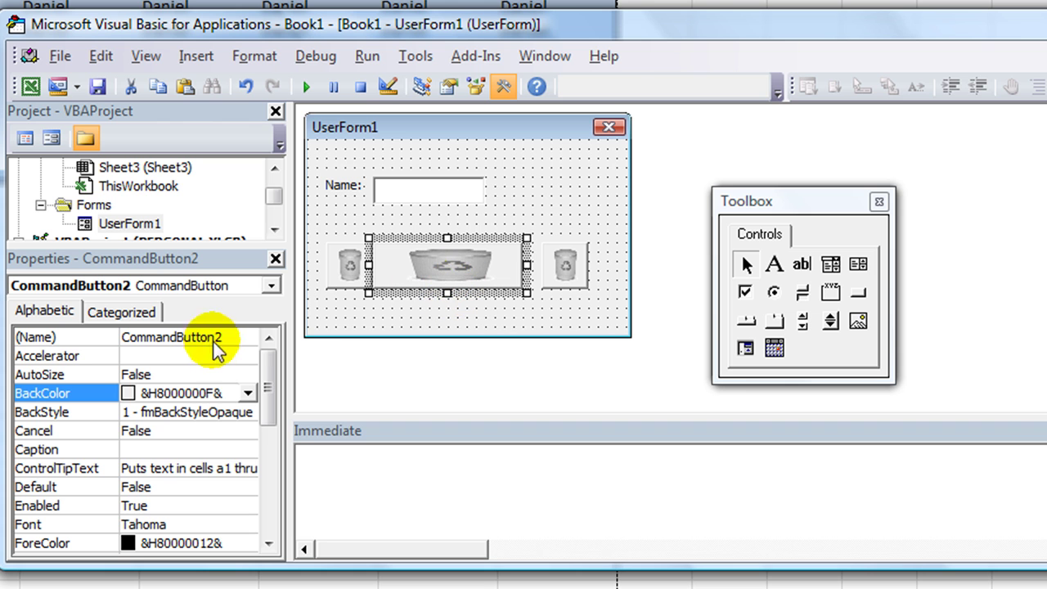
- Caption the middle button 'Trash Can', move it level with the Name field, and make it taller and wider
left_click(151, 447)
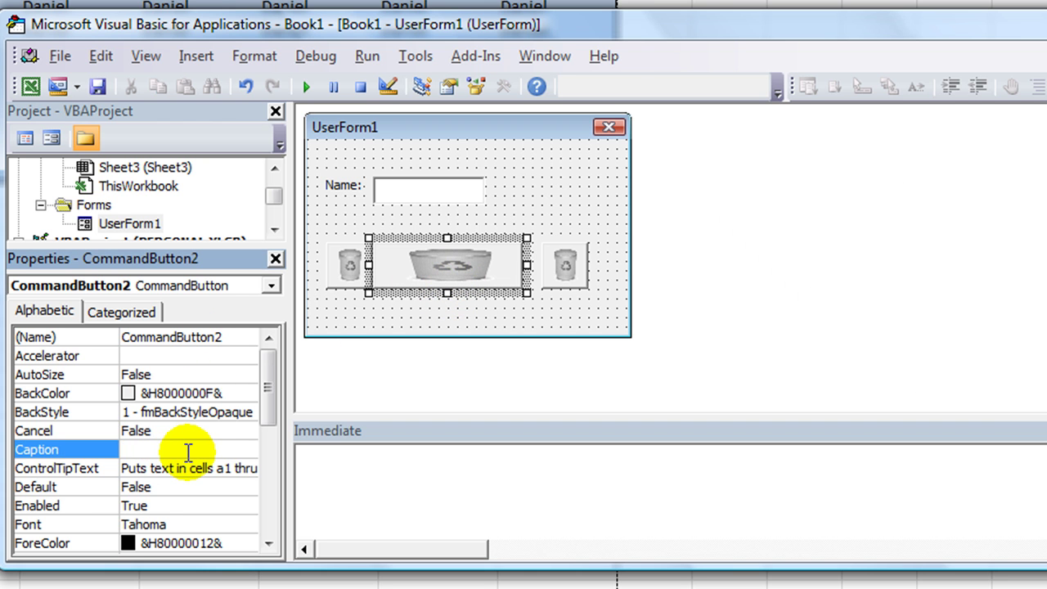
type("Trash Can")
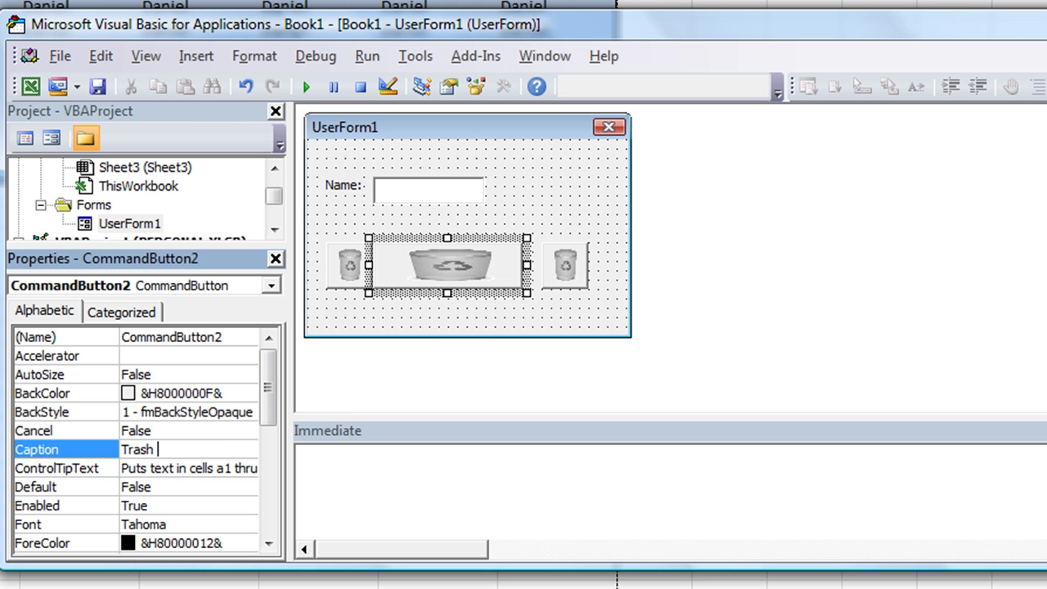
left_click(427, 315)
left_click(455, 269)
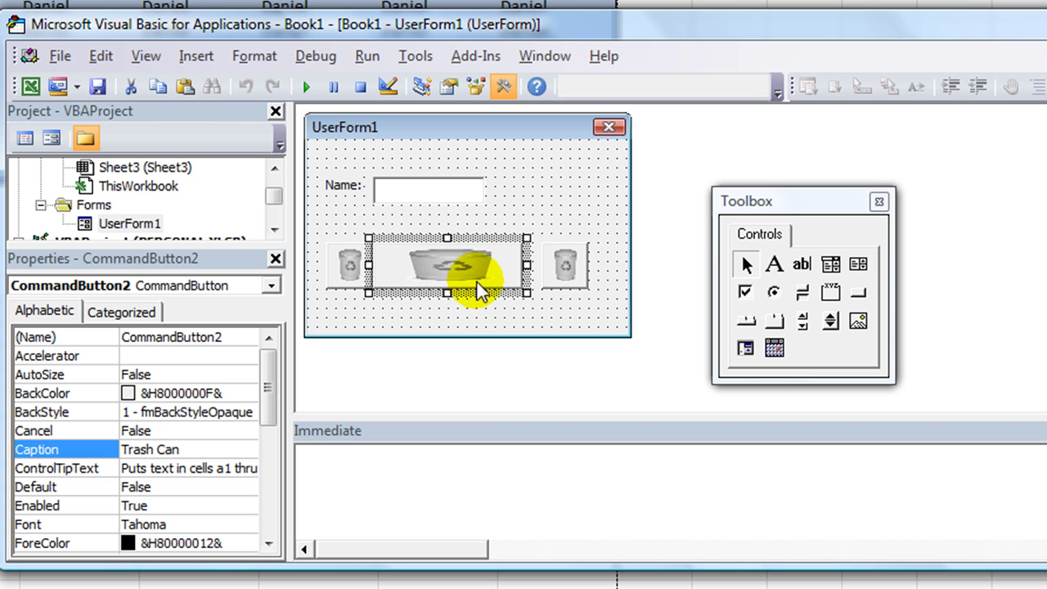
left_click_drag(477, 288, 455, 292)
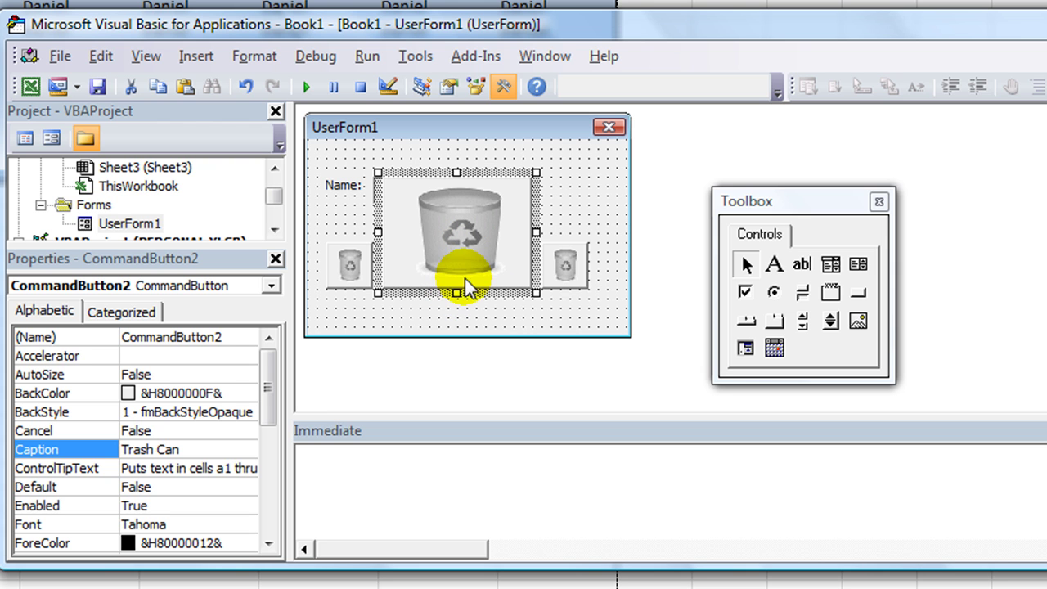
left_click_drag(459, 292, 459, 312)
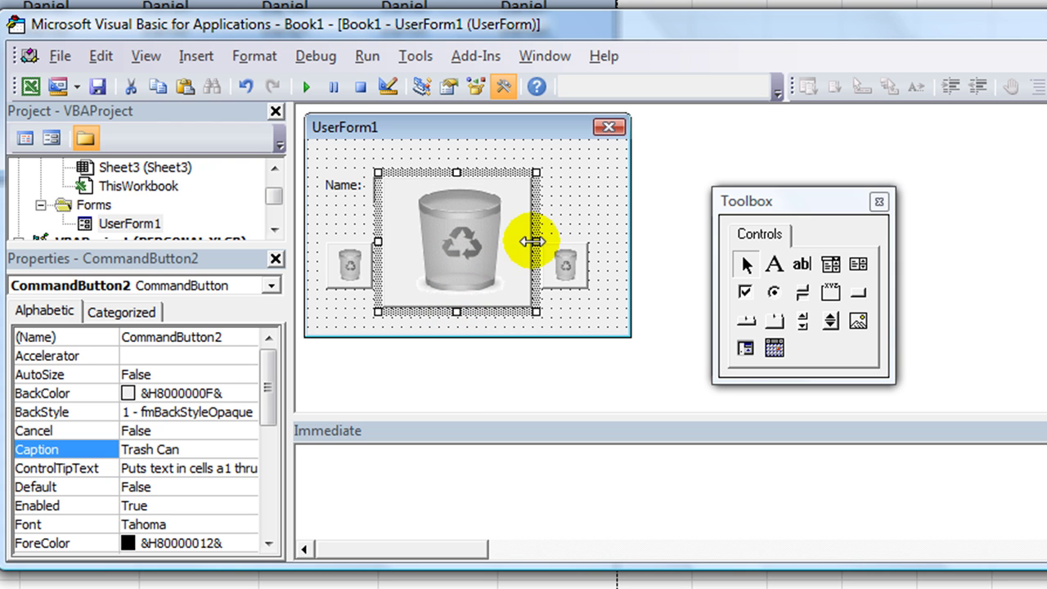
left_click_drag(535, 237, 572, 239)
left_click_drag(476, 311, 483, 338)
- Enlarge the form and the Trash Can button so its caption shows, and move the third button right
left_click(594, 188)
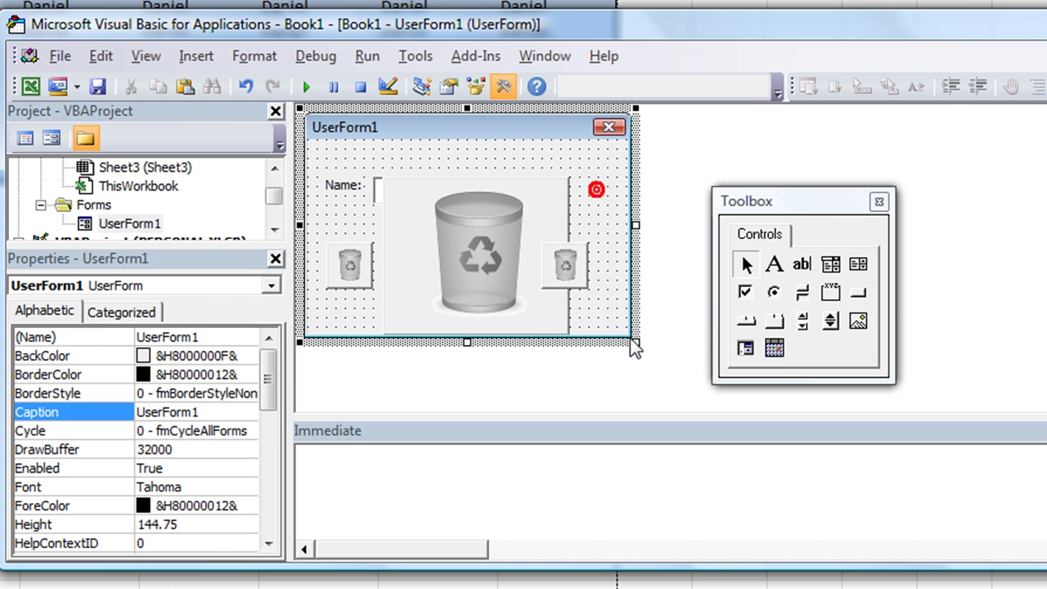
left_click_drag(631, 336, 773, 411)
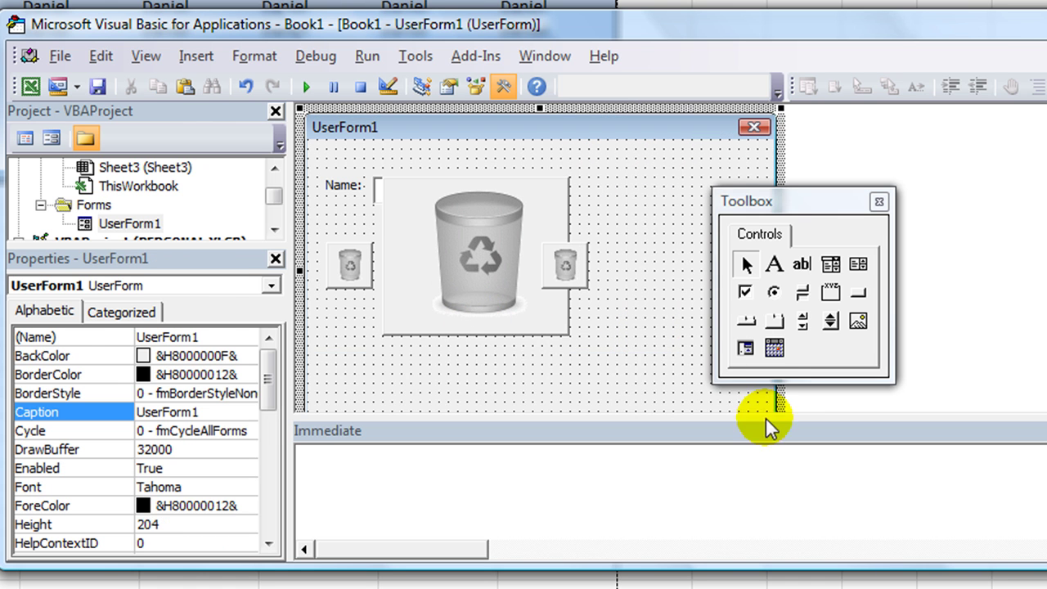
left_click(504, 327)
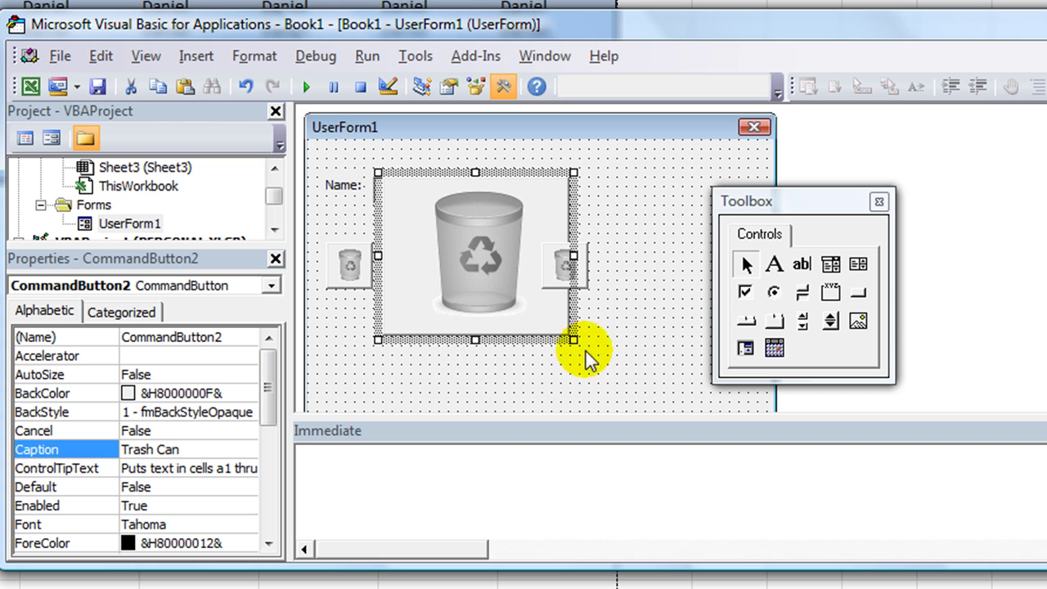
left_click_drag(573, 338, 640, 386)
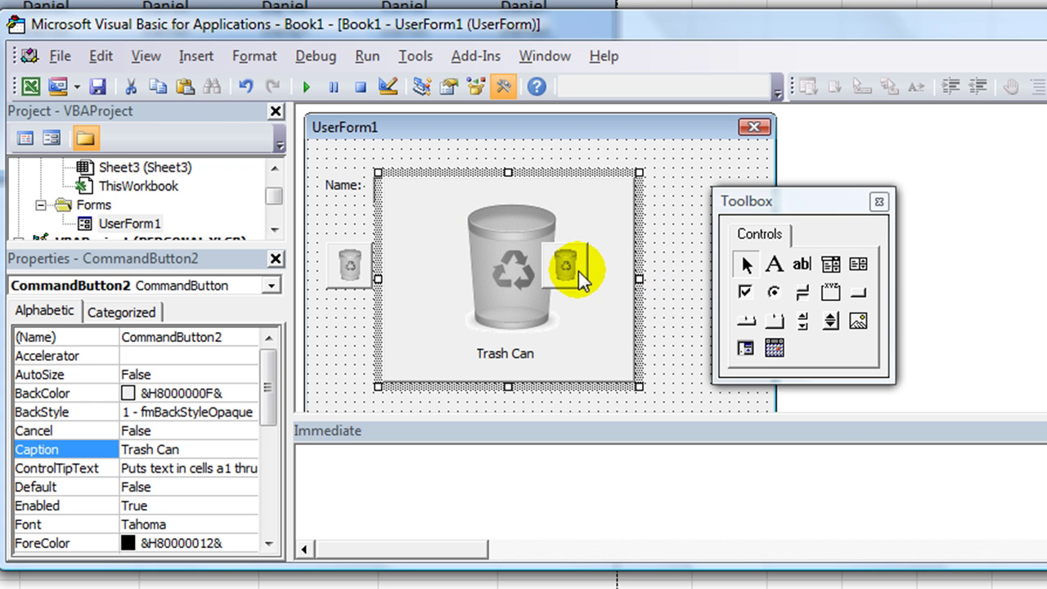
left_click_drag(579, 271, 666, 256)
left_click(493, 275)
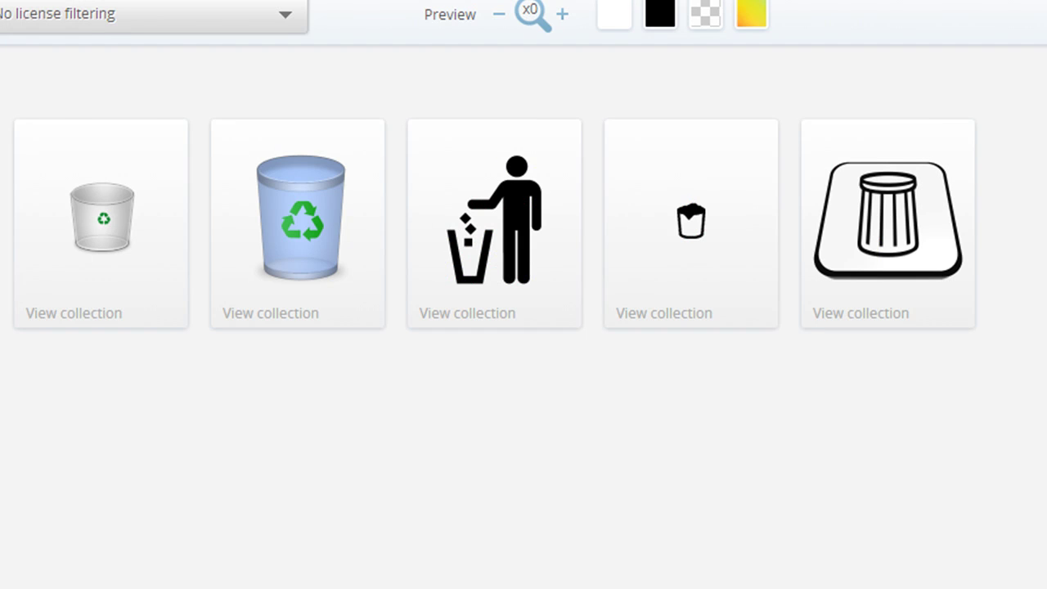
- Run a Google Images search for 'save' in a new tab
key("ctrl+t")
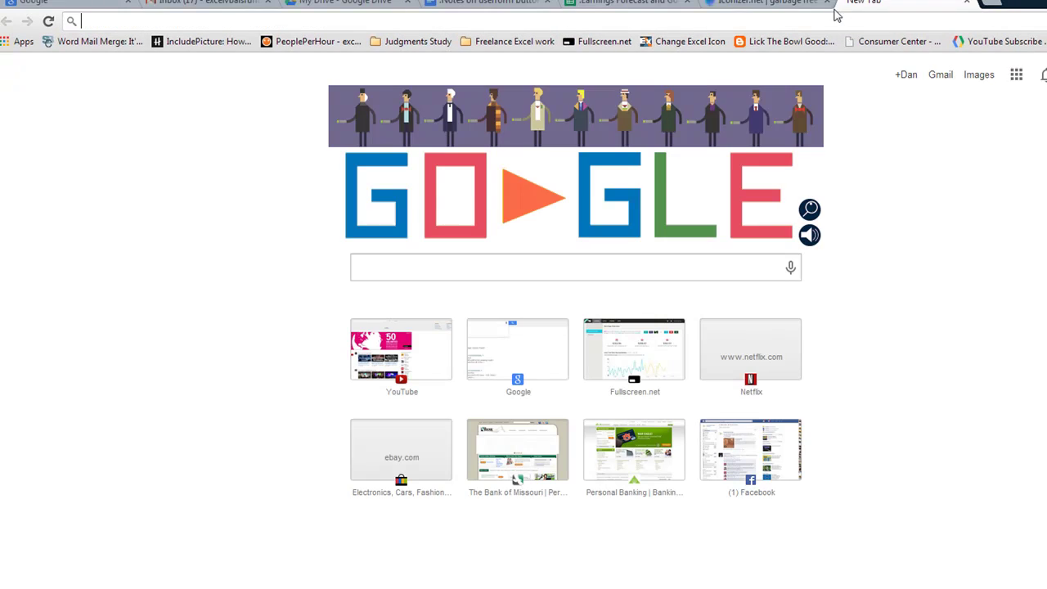
type("images.google.com")
key("Return")
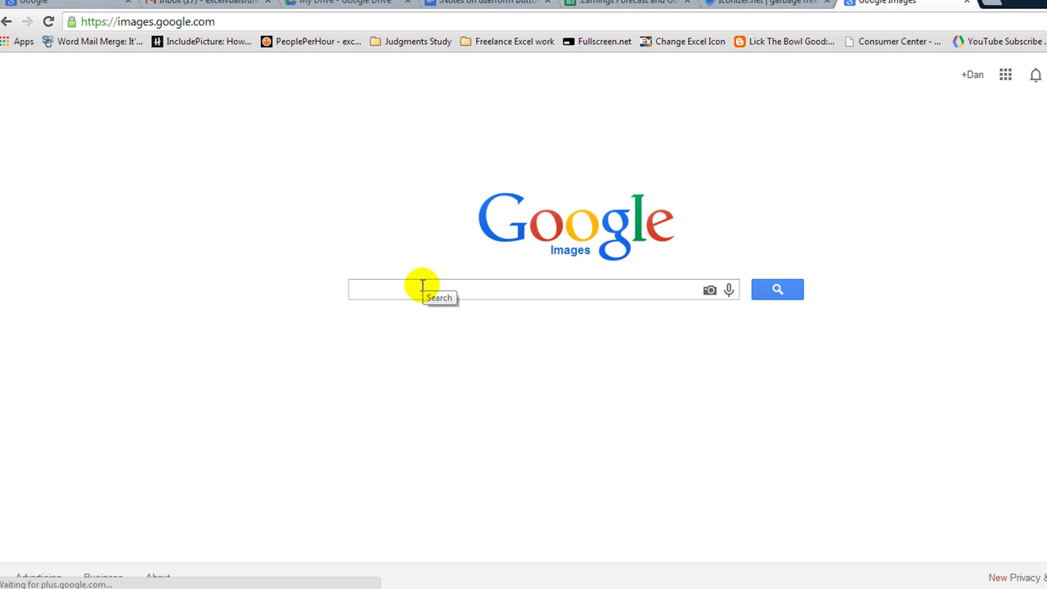
left_click(422, 286)
type("save")
key("Return")
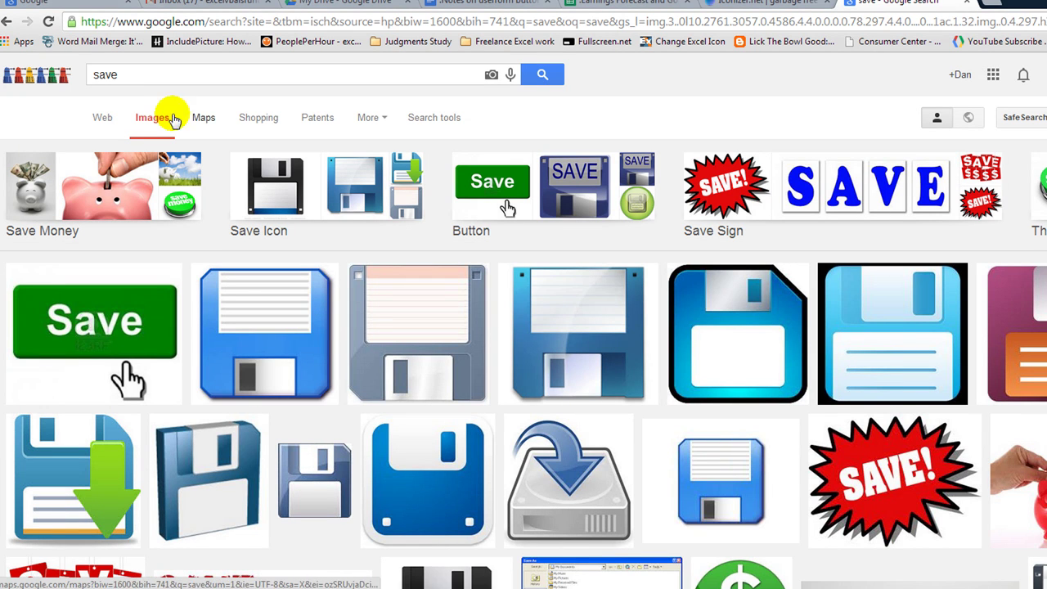
- Limit results to icon size and save the 16 × 16 save.png floppy icon to disk
left_click(452, 121)
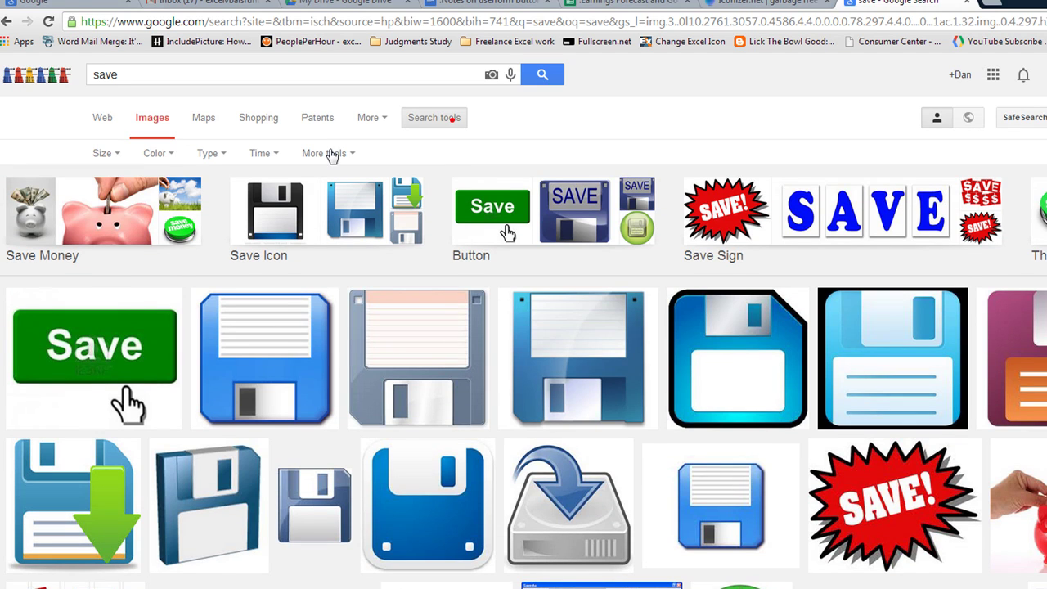
left_click(116, 158)
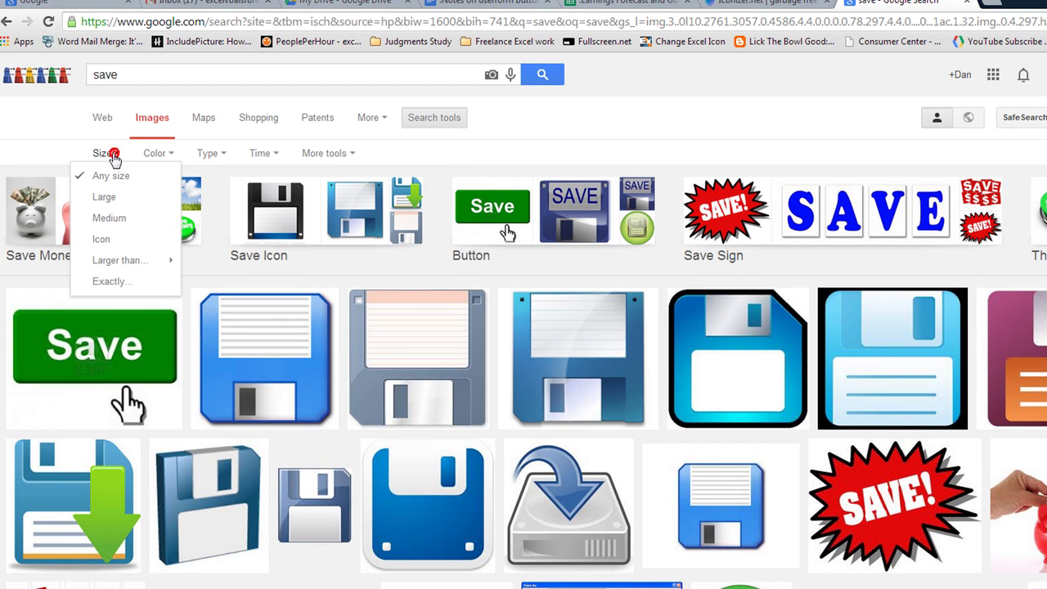
left_click(105, 239)
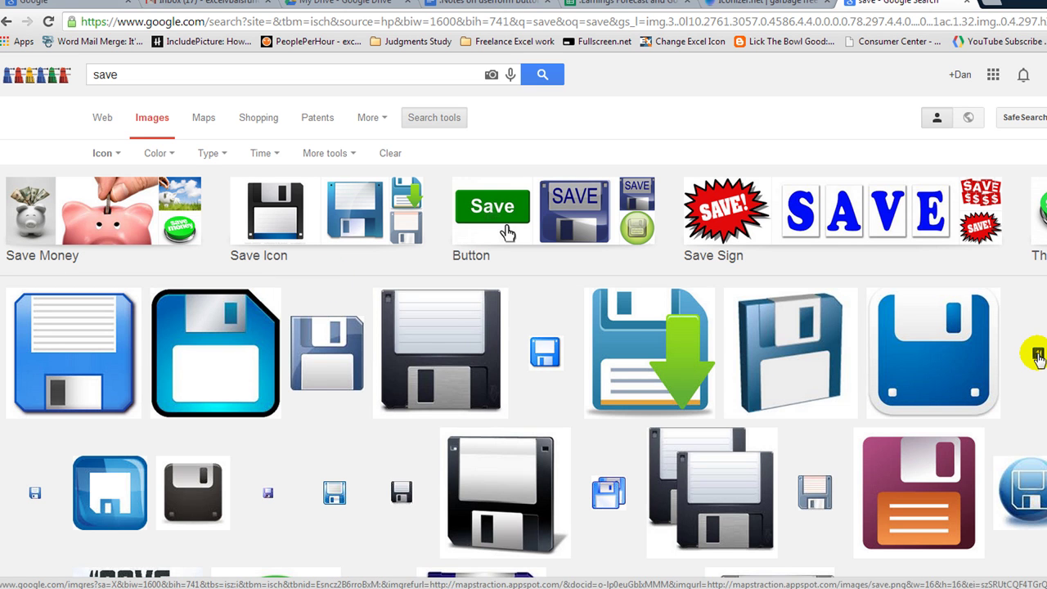
left_click(267, 494)
right_click(387, 366)
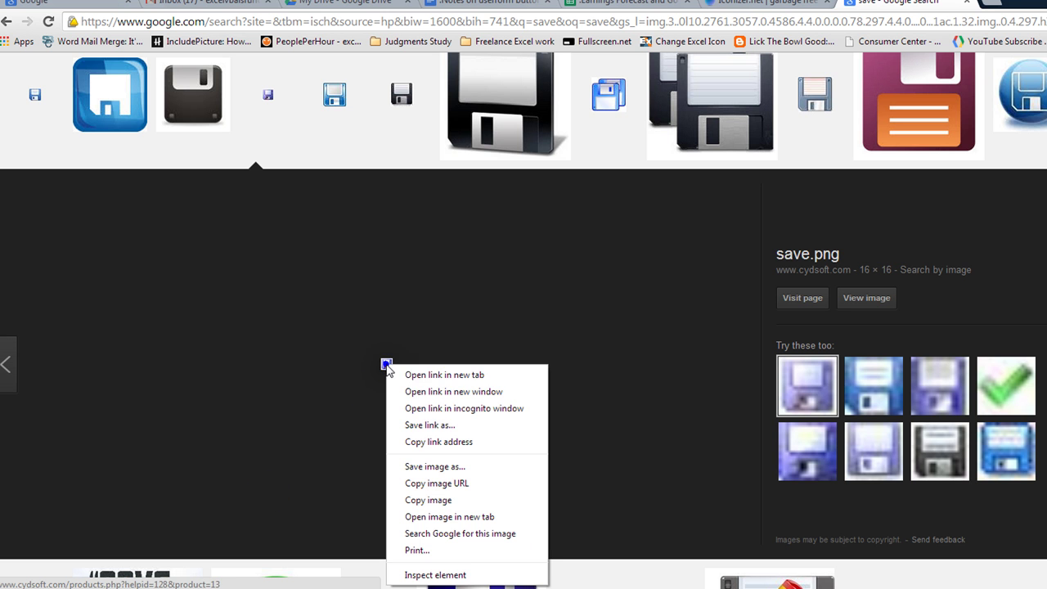
left_click(436, 466)
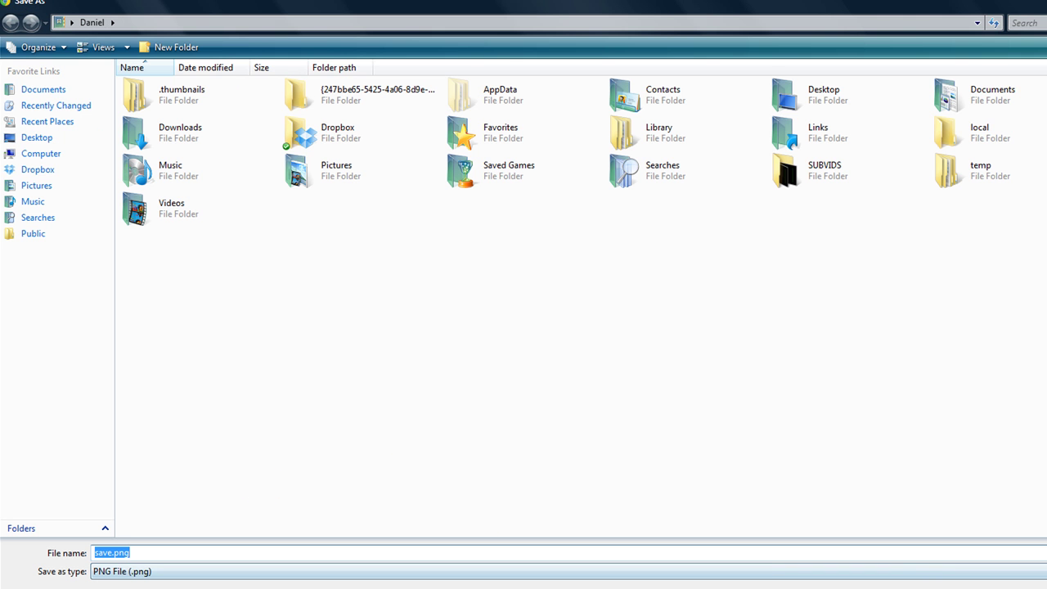
key("Return")
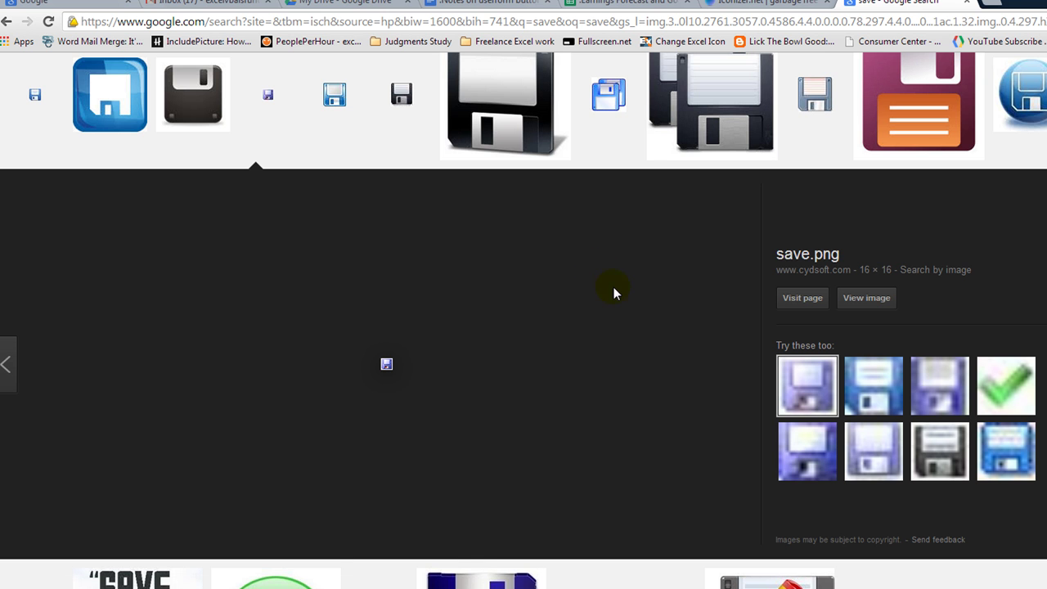
- Search Iconizer for 'save' instead of 'garbage' and download the 'save 16' floppy icon as a GIF
left_click(740, 5)
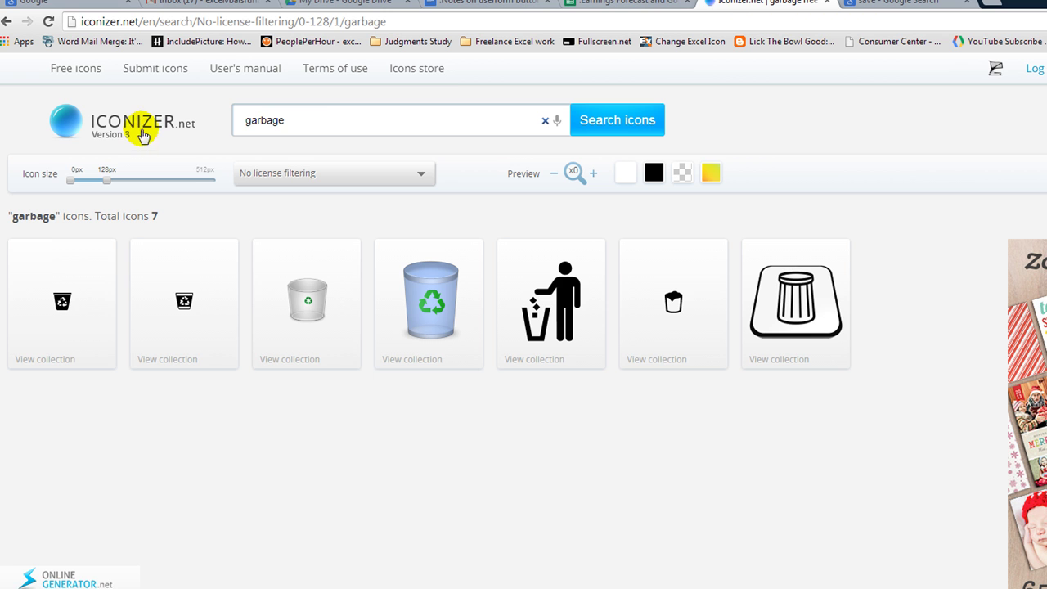
double_click(326, 116)
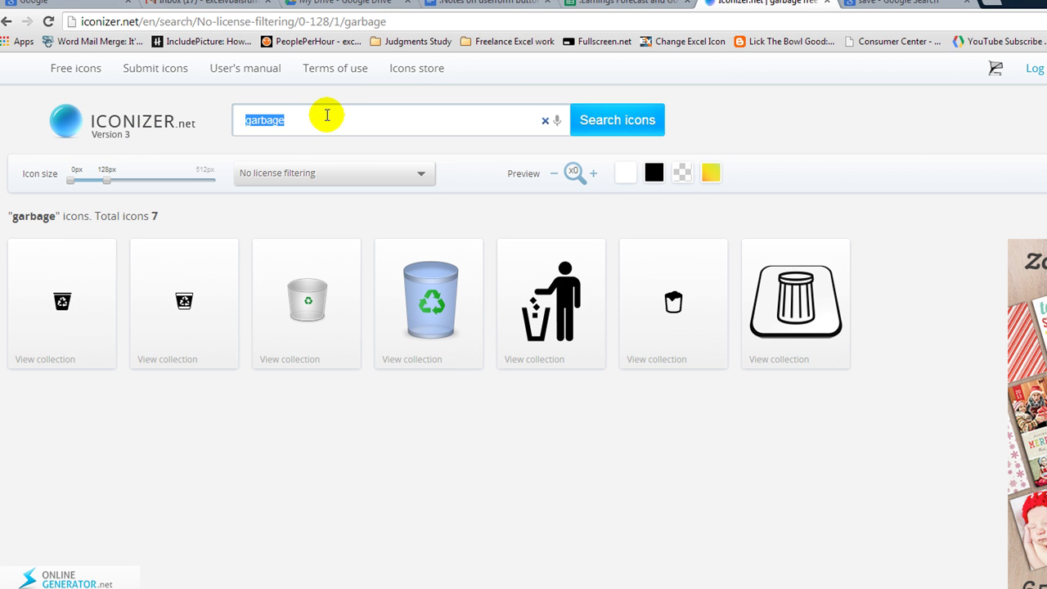
type("save")
key("Return")
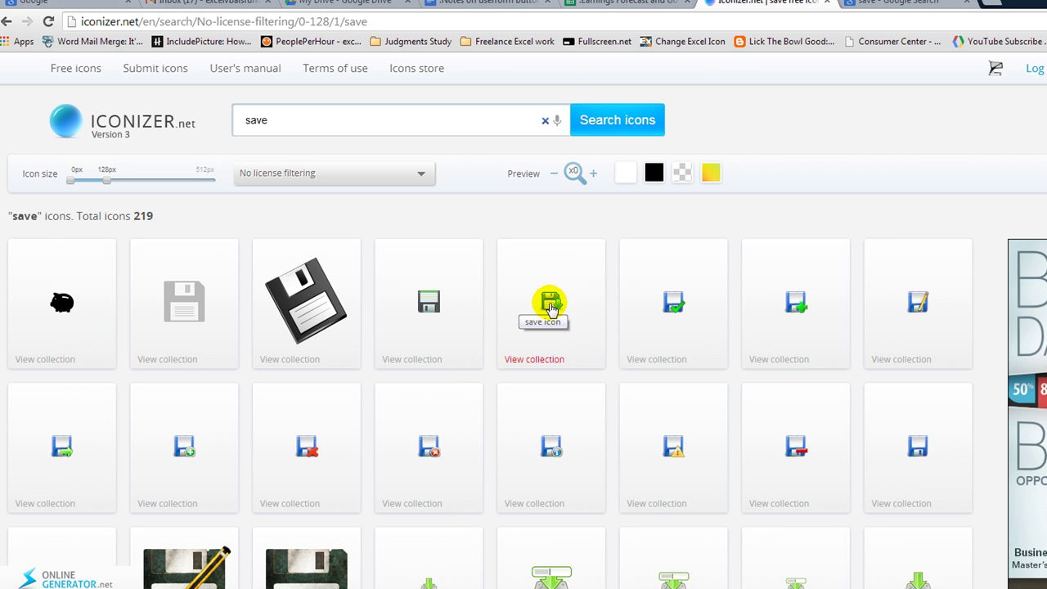
scroll(549, 301, "down", 3)
scroll(553, 314, "down", 2)
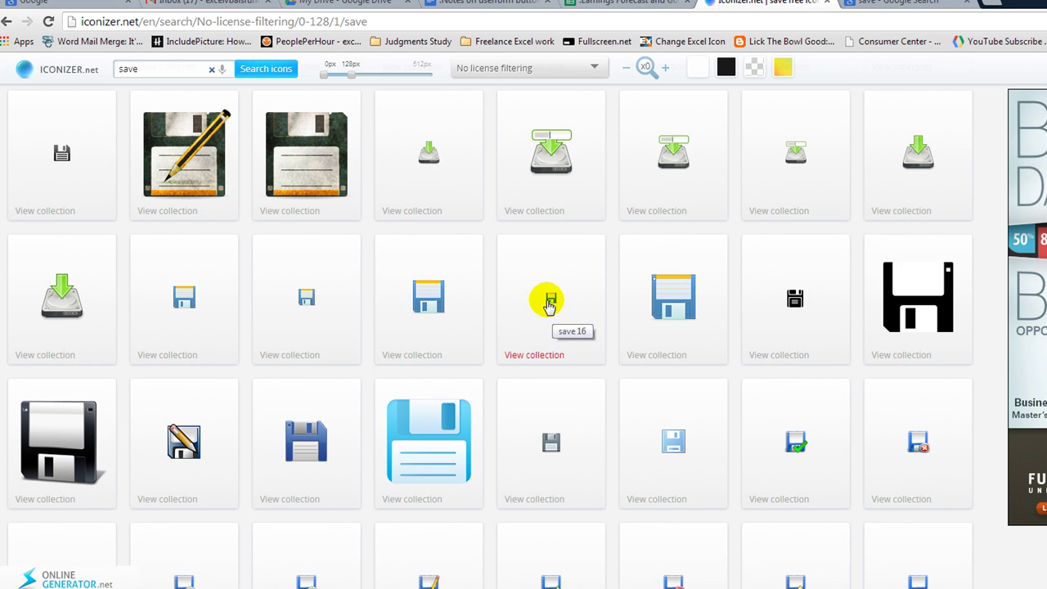
left_click(549, 303)
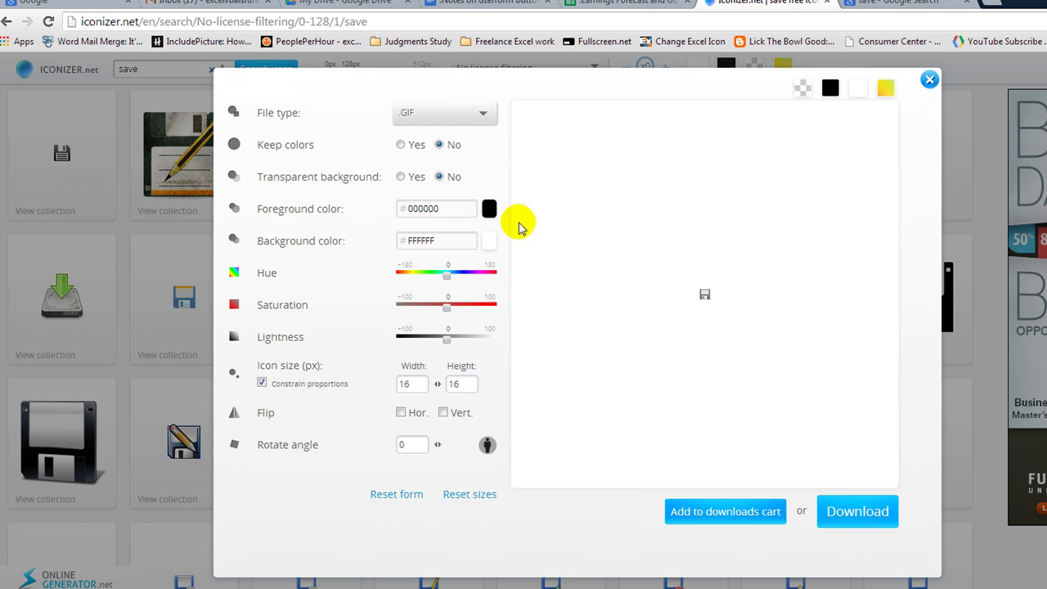
left_click(830, 516)
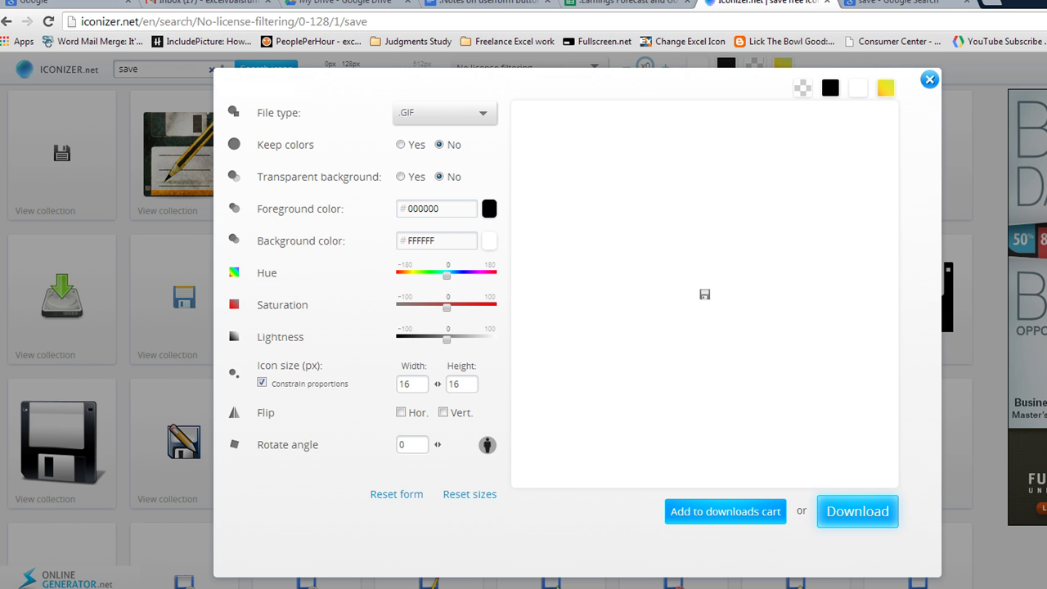
- Load save_16.gif as the Trash Can button's Picture property in the VBA editor
key("alt+Tab")
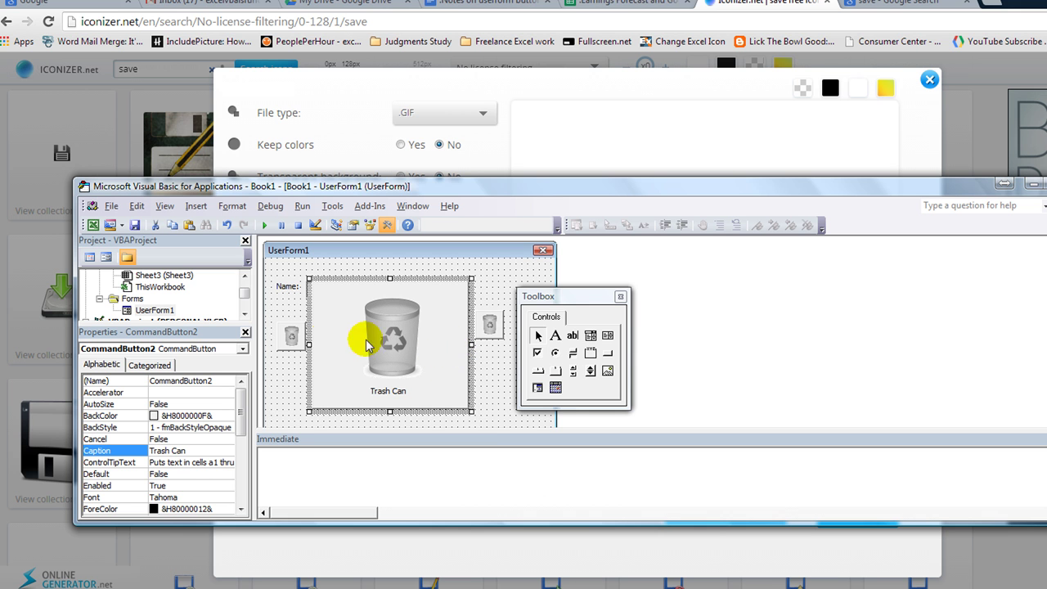
left_click(397, 374)
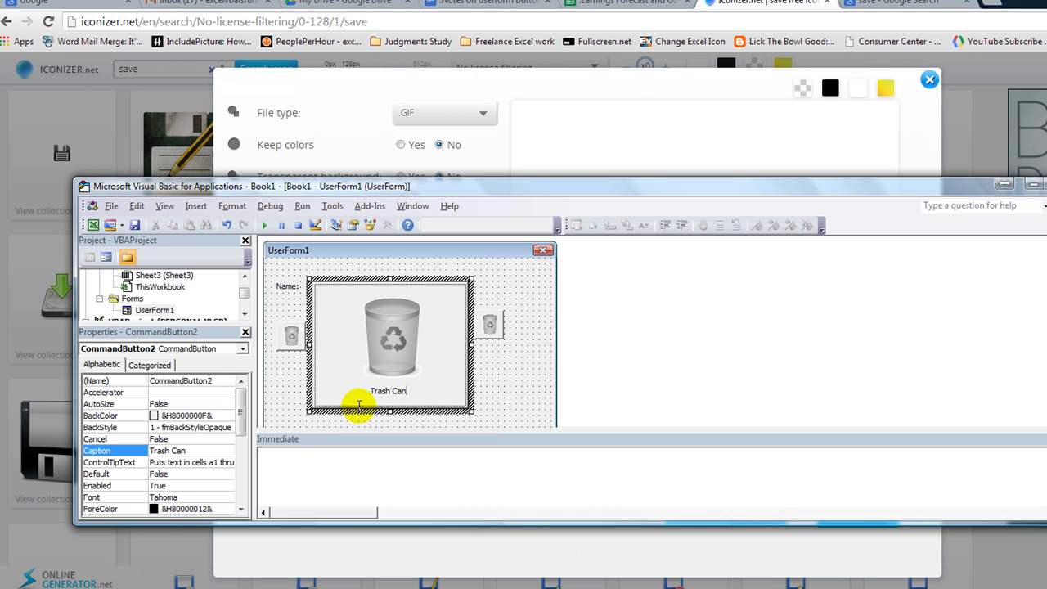
left_click(269, 416)
left_click(370, 373)
left_click_drag(241, 419, 223, 482)
left_click(221, 485)
left_click(228, 486)
type("sa")
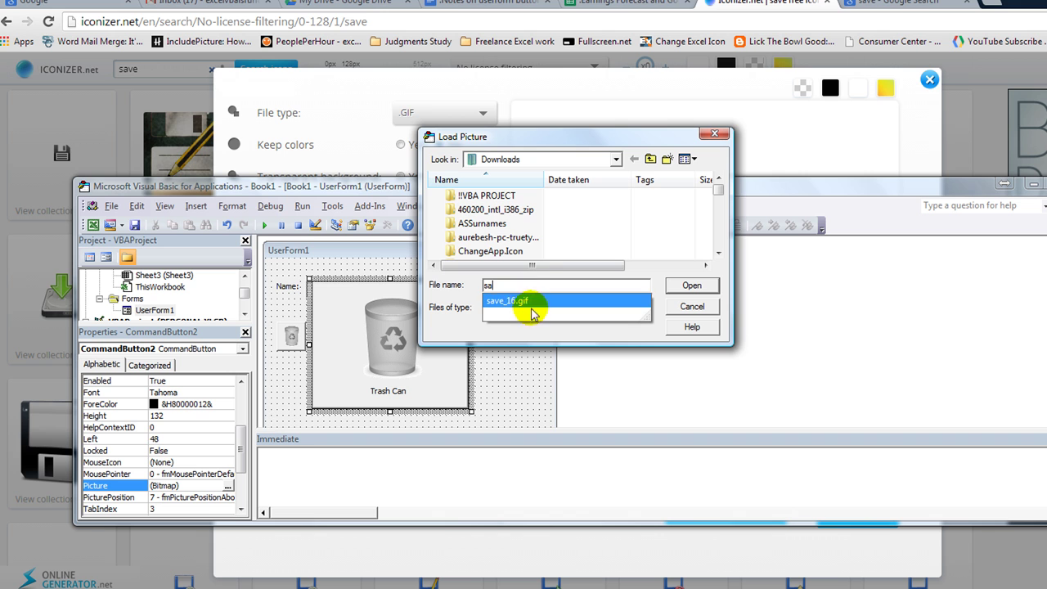
left_click(524, 302)
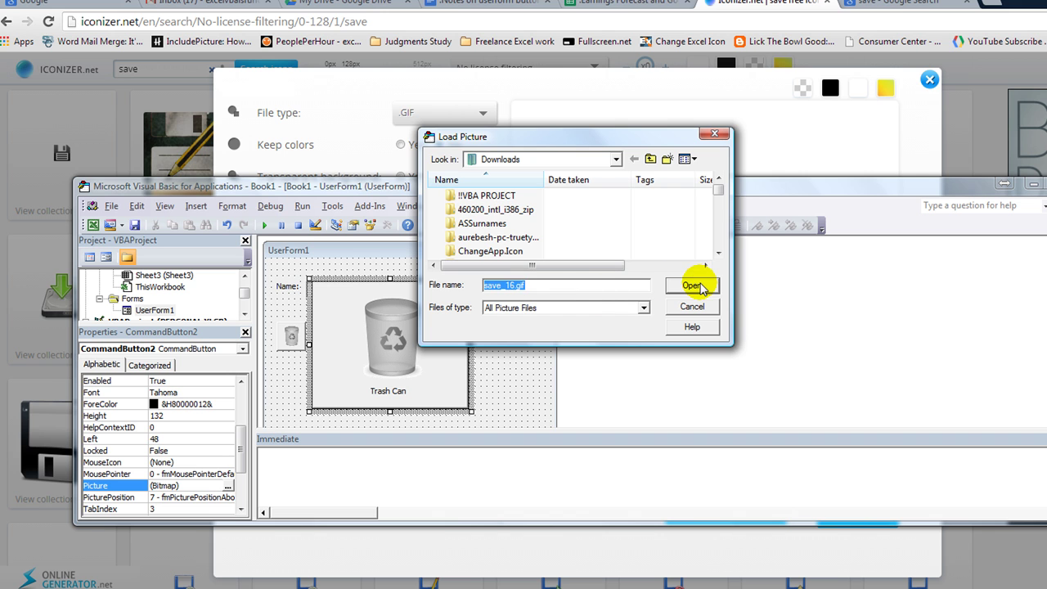
left_click_drag(528, 286, 512, 286)
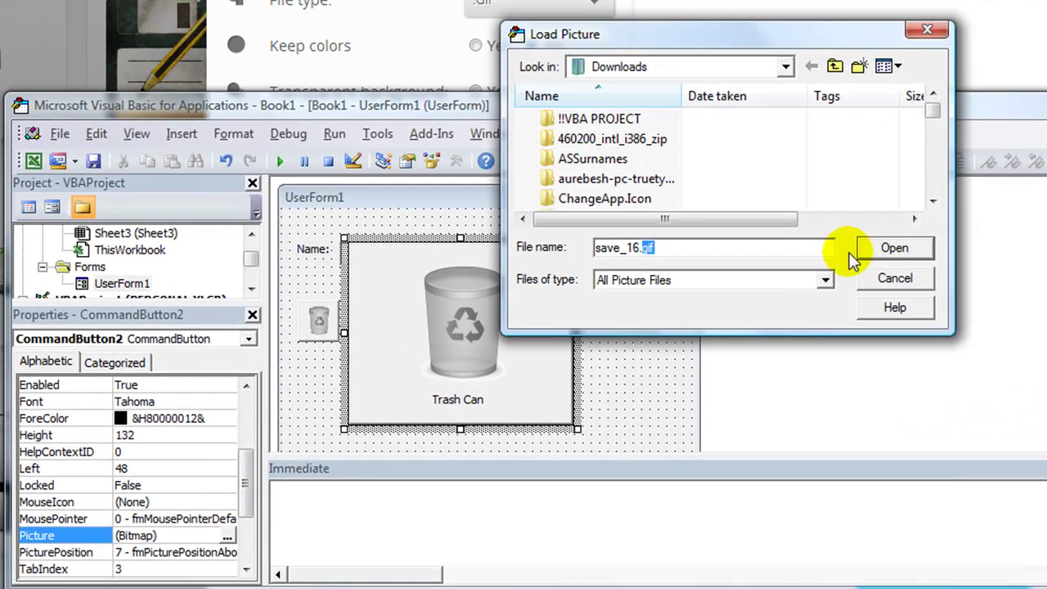
left_click(879, 254)
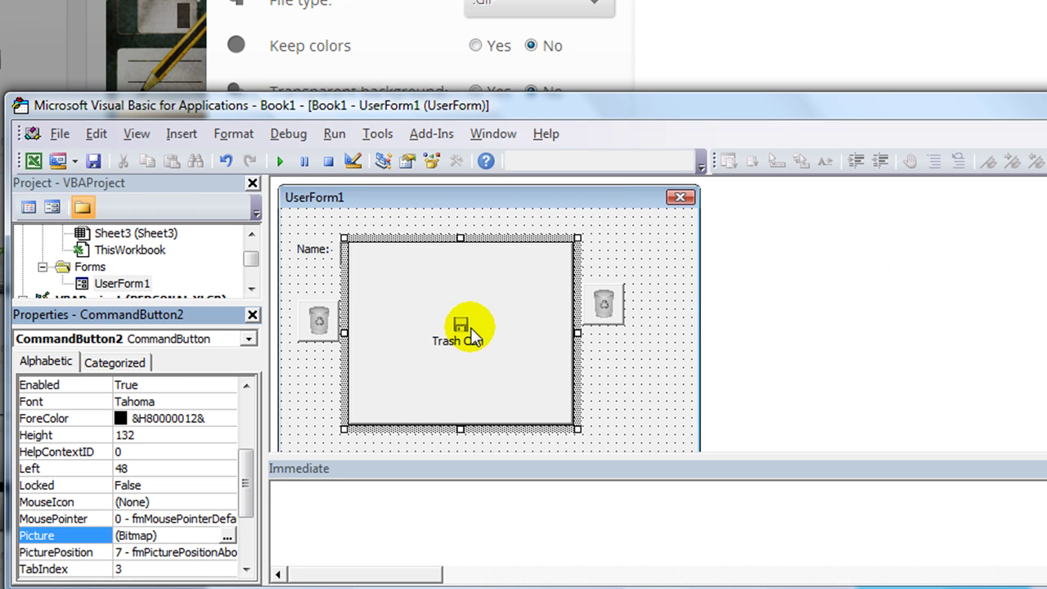
- Resize the Trash Can button around its floppy icon and caption
double_click(576, 429)
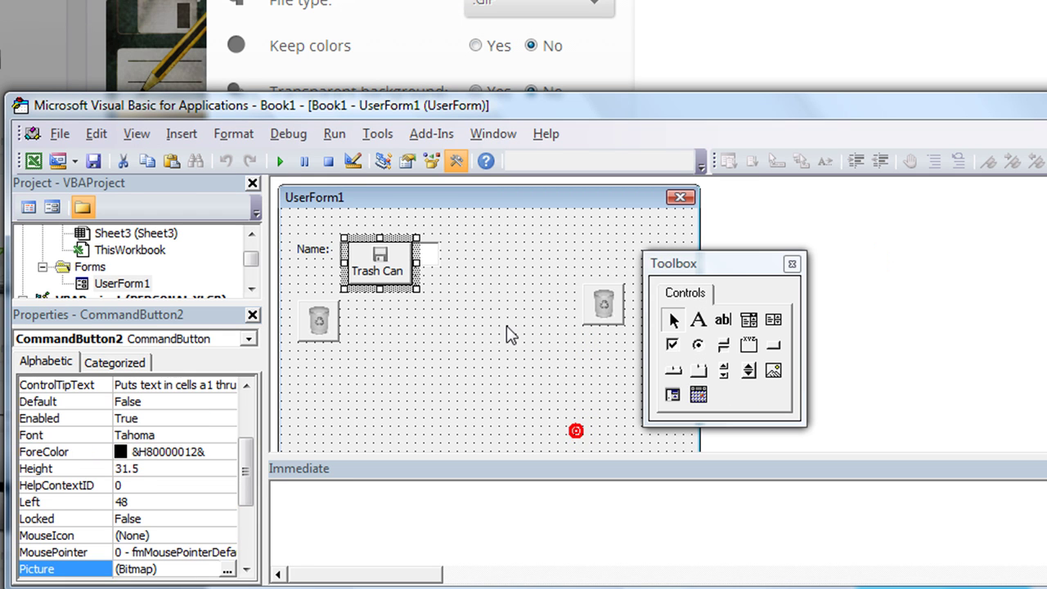
left_click_drag(416, 263, 409, 292)
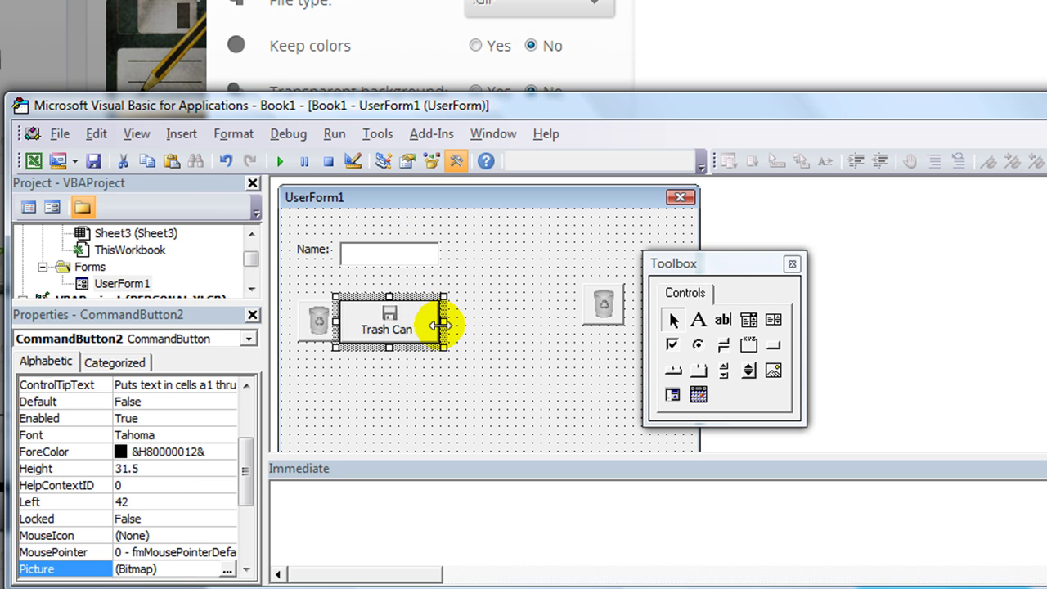
left_click_drag(443, 323, 415, 321)
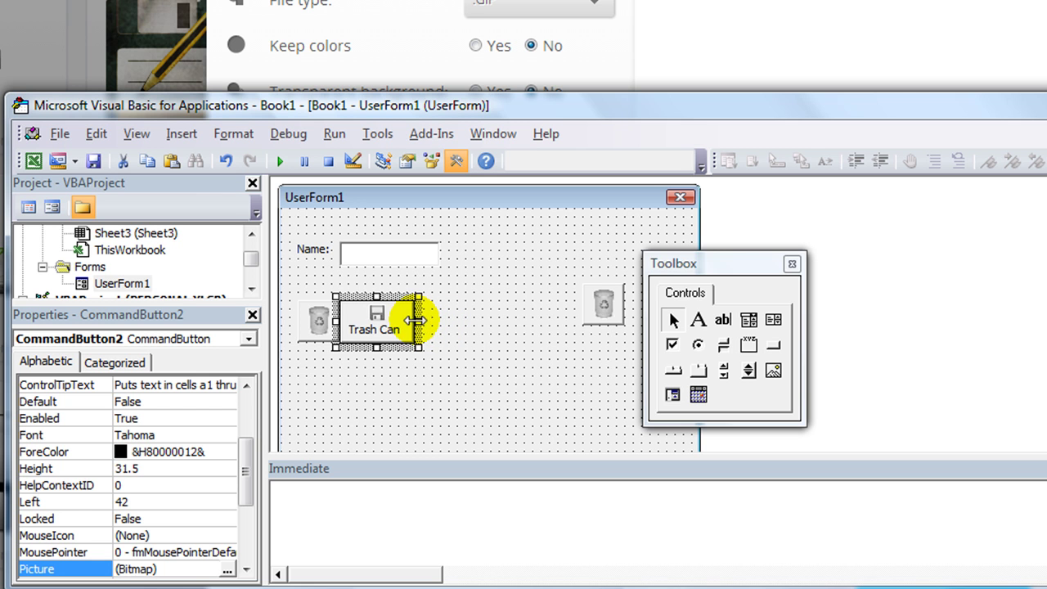
left_click(376, 323)
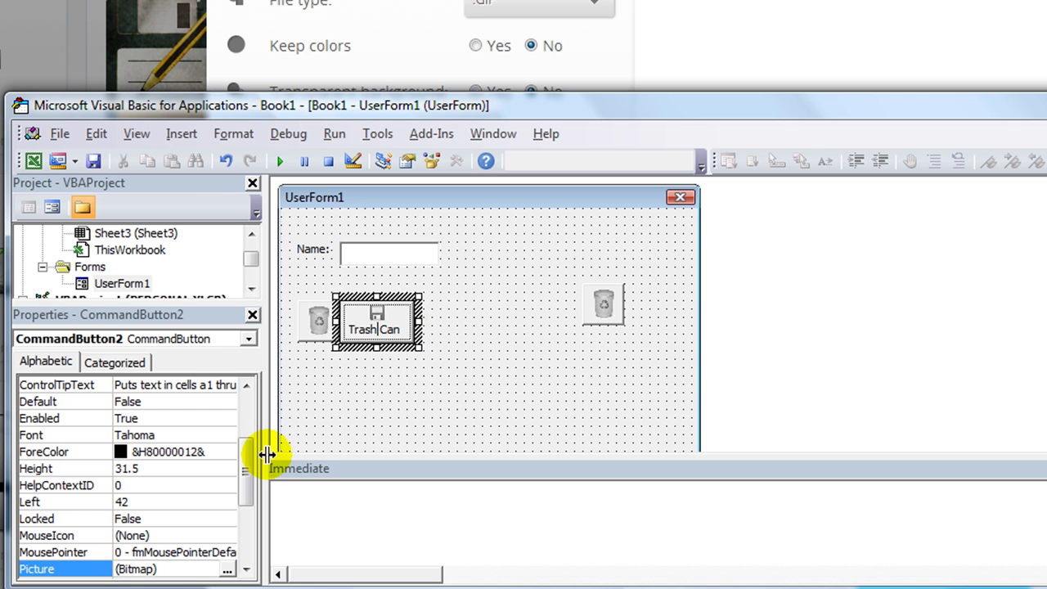
- Enlarge the VBA editor window and readjust the Trash Can button to a wider width
left_click_drag(524, 103, 515, 43)
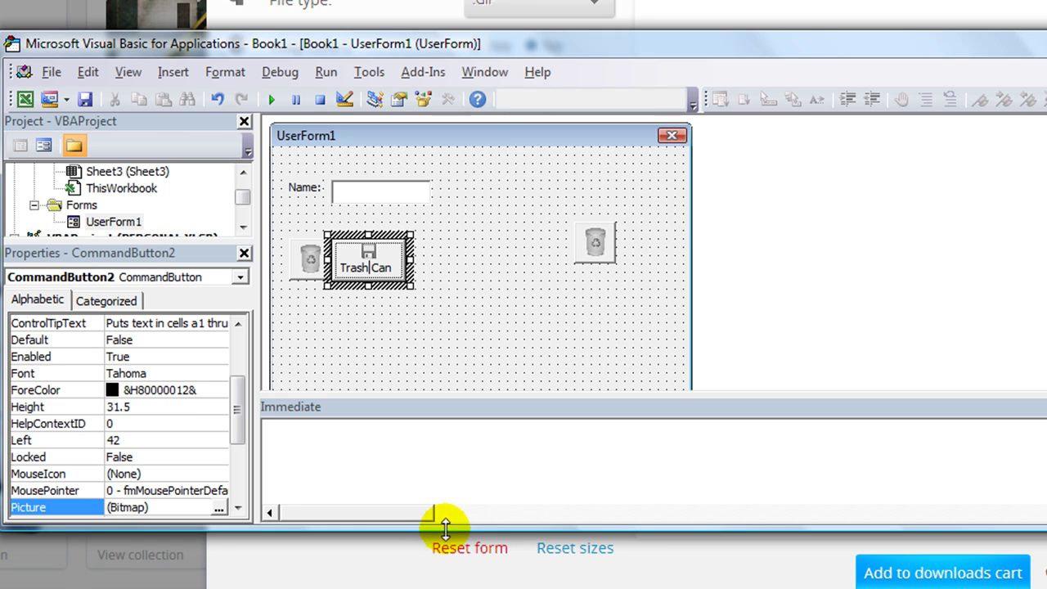
left_click_drag(446, 523, 374, 573)
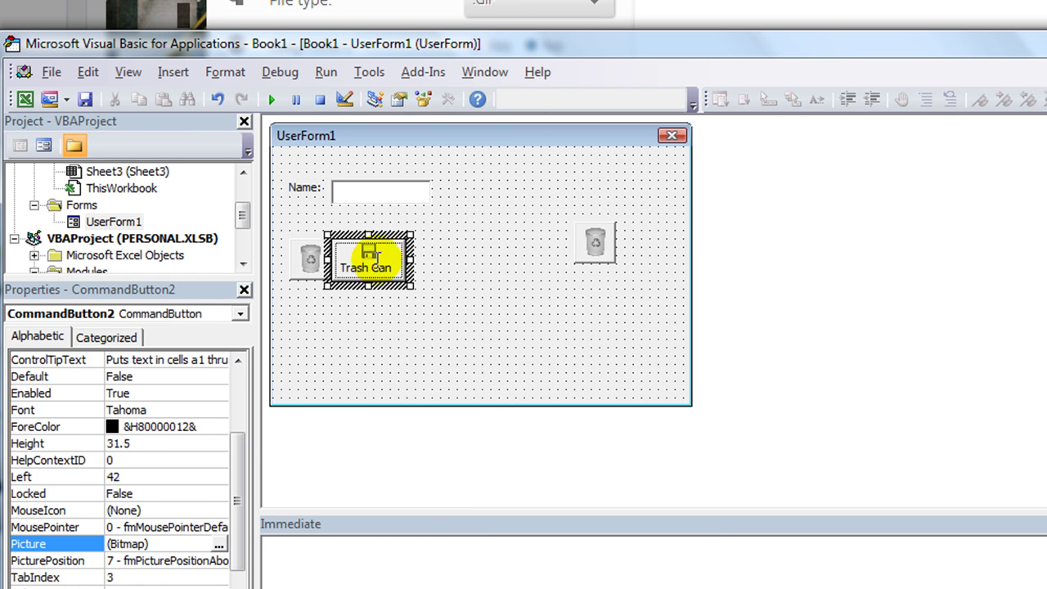
left_click(425, 296)
left_click(374, 264)
left_click_drag(411, 260, 502, 260)
left_click_drag(360, 261, 442, 264)
left_click_drag(235, 467, 233, 532)
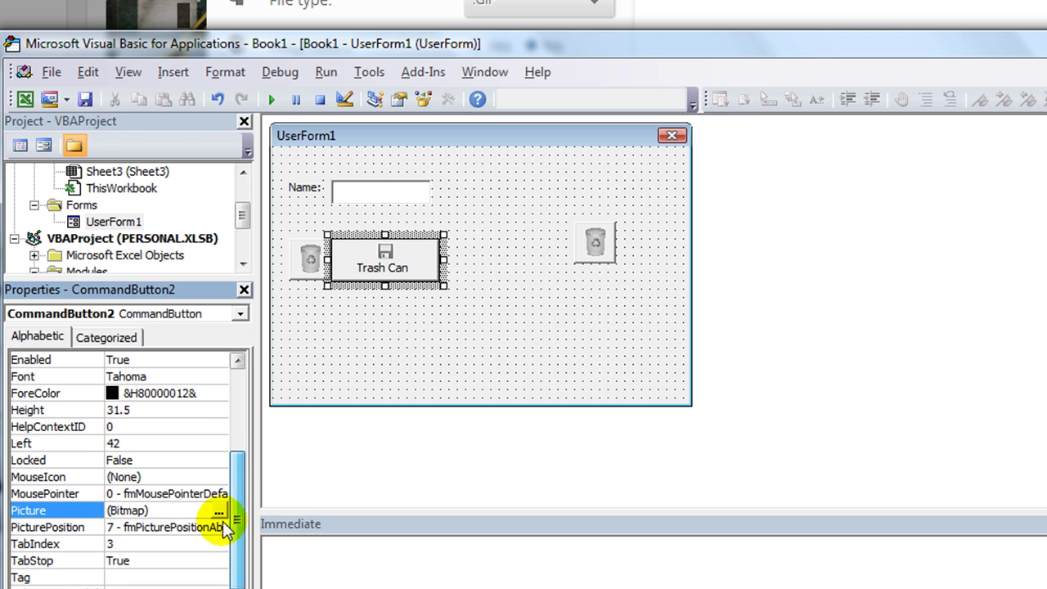
- Set the Trash Can button's PicturePosition to 1 - fmPicturePositionLeftCenter and narrow it slightly
left_click(152, 527)
left_click_drag(258, 512, 327, 504)
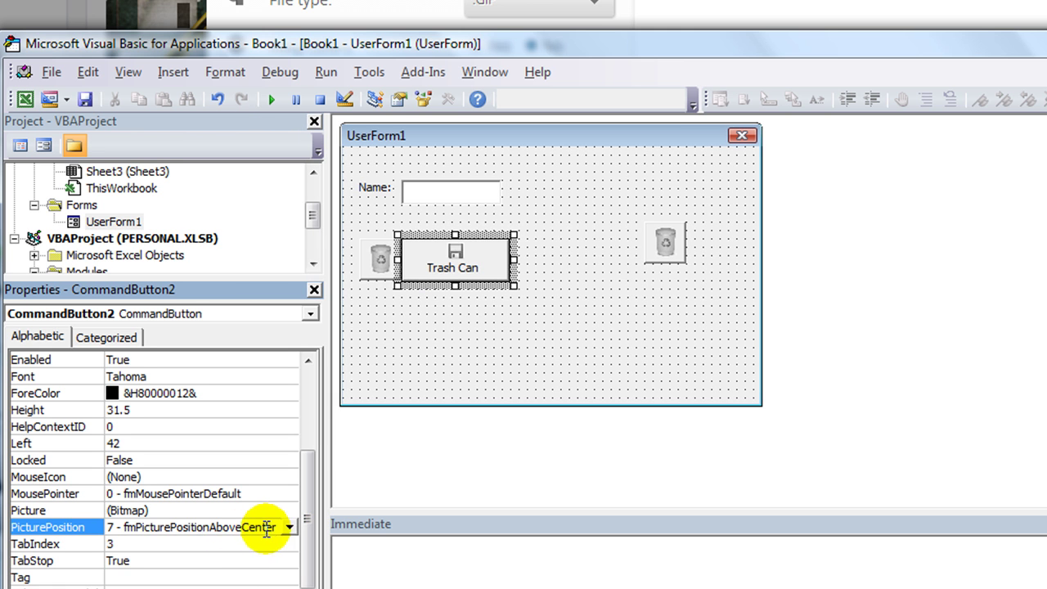
left_click(290, 527)
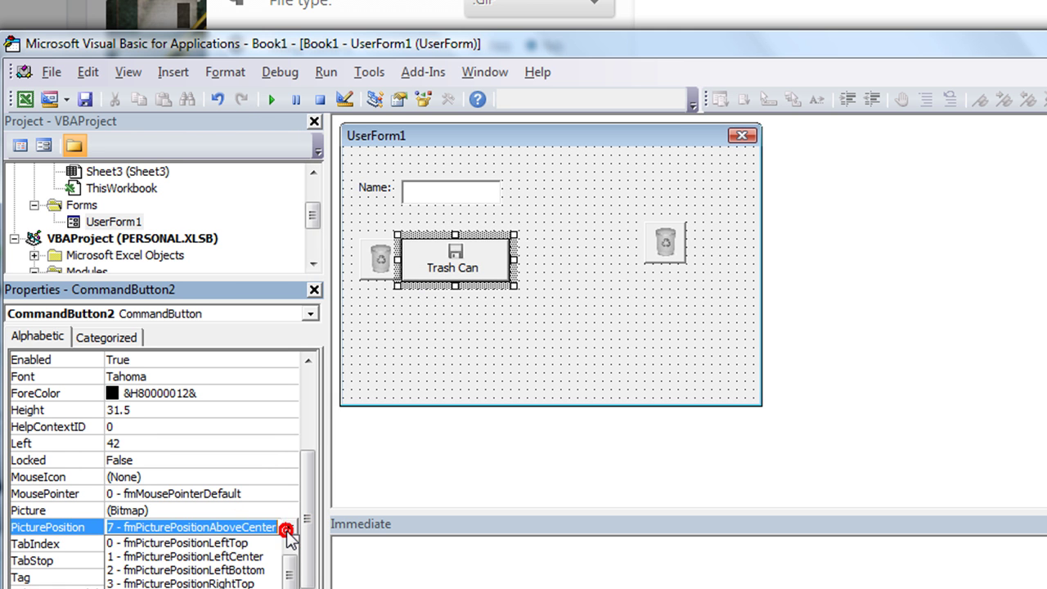
left_click(215, 557)
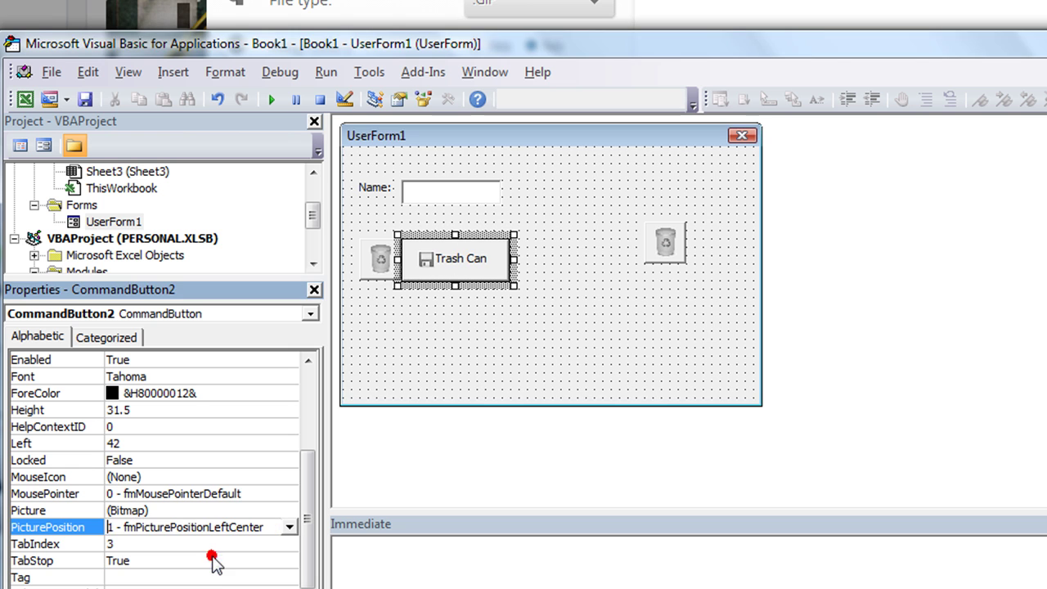
left_click(455, 260)
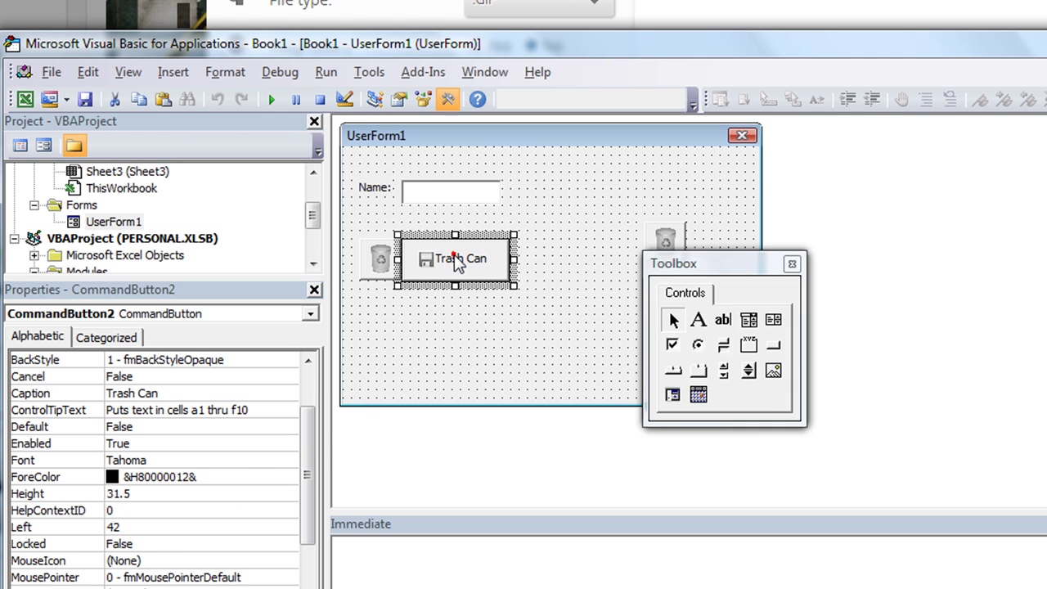
left_click_drag(513, 260, 496, 282)
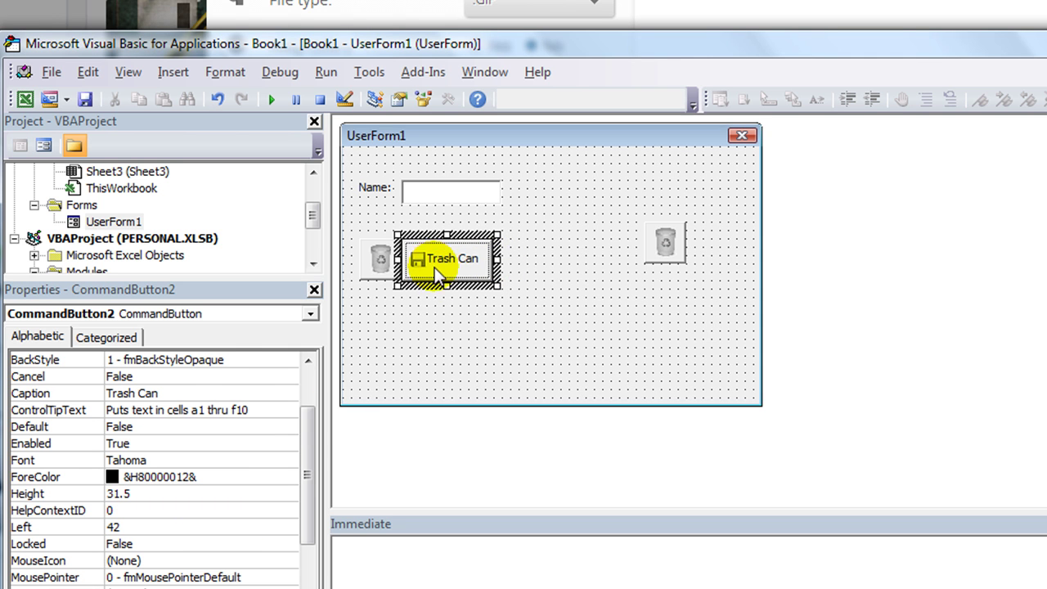
left_click(426, 258)
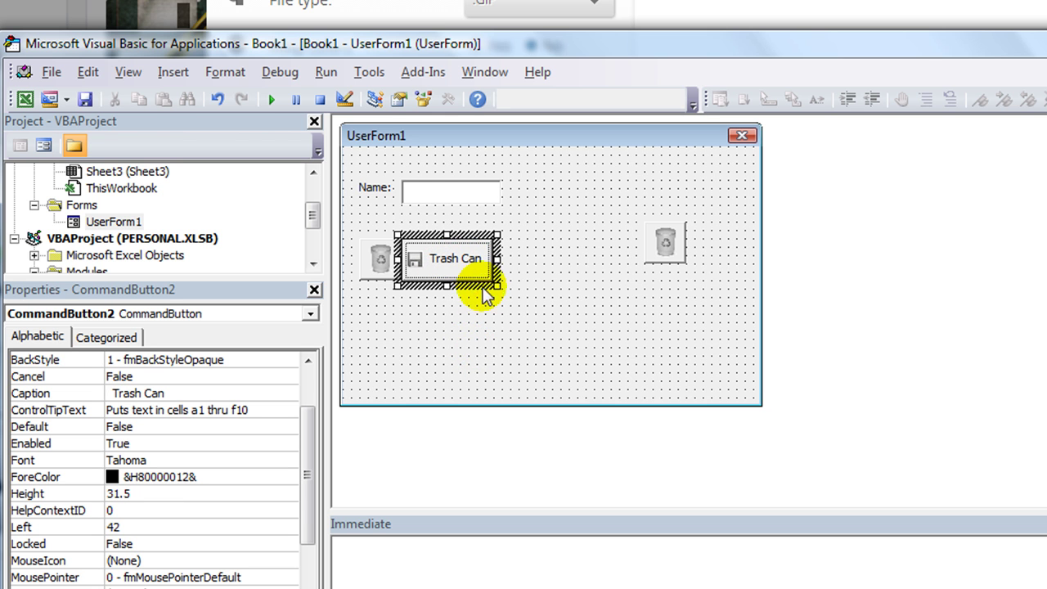
- Shorten the floppy-disk button to a height of 24
left_click(515, 331)
left_click(439, 261)
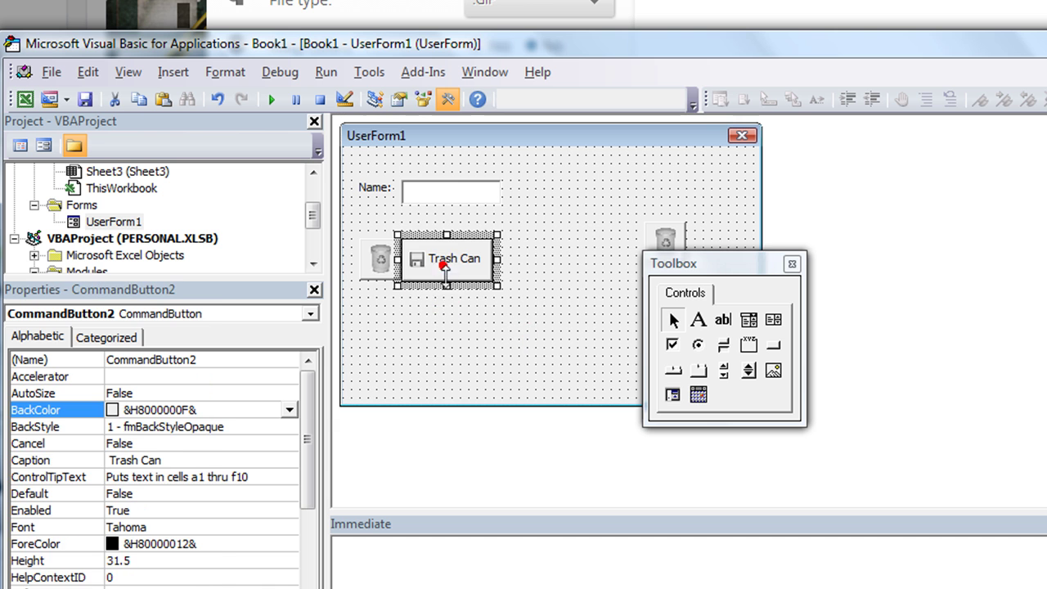
left_click_drag(448, 284, 447, 273)
left_click(456, 310)
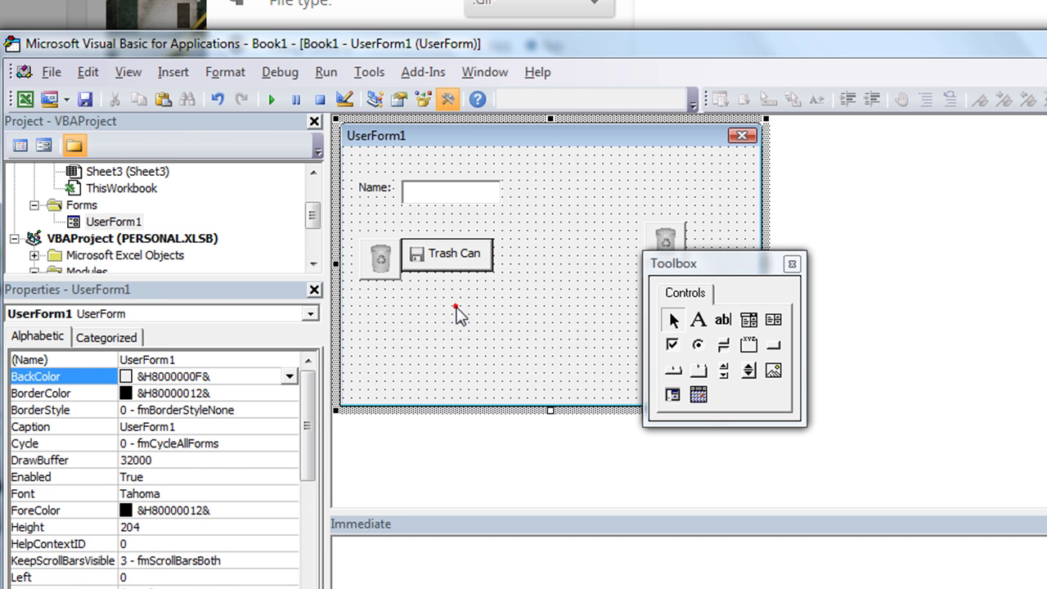
left_click(380, 260)
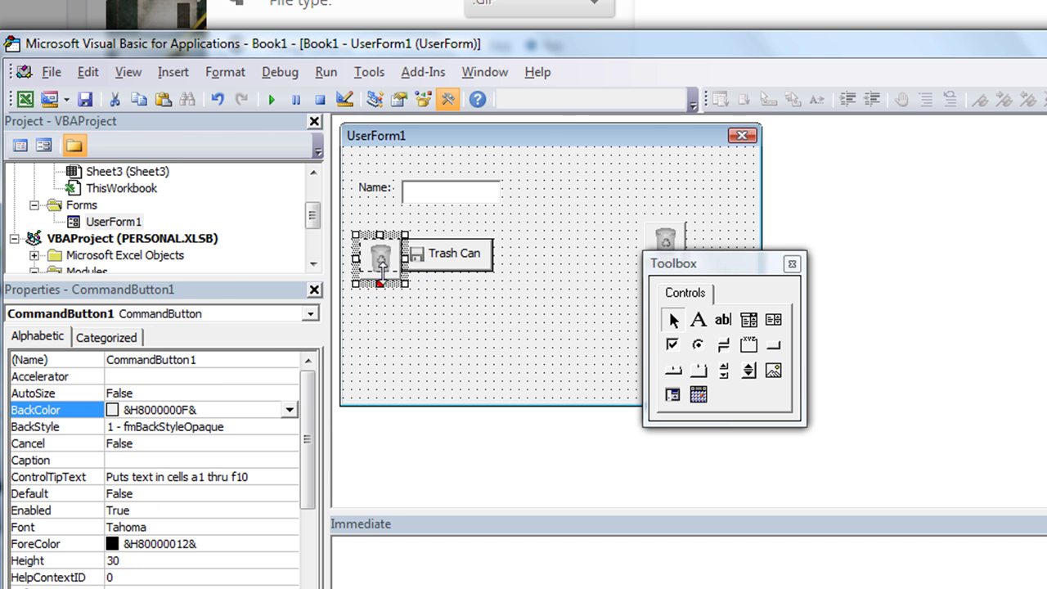
left_click(439, 318)
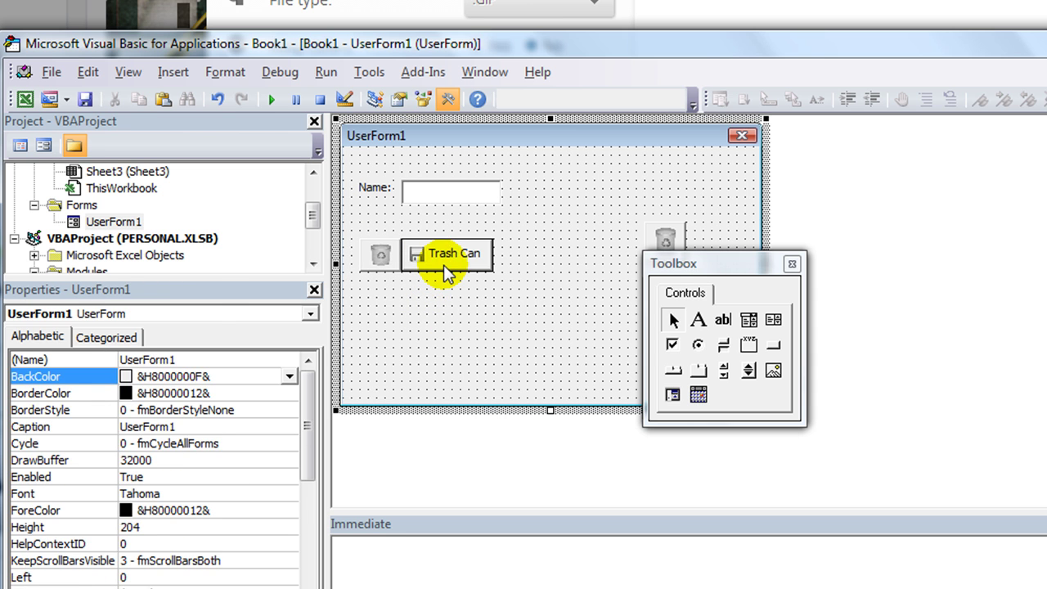
left_click(441, 261)
- Change the button's caption from 'Trash Can' to 'Save' and narrow it
left_click(427, 252)
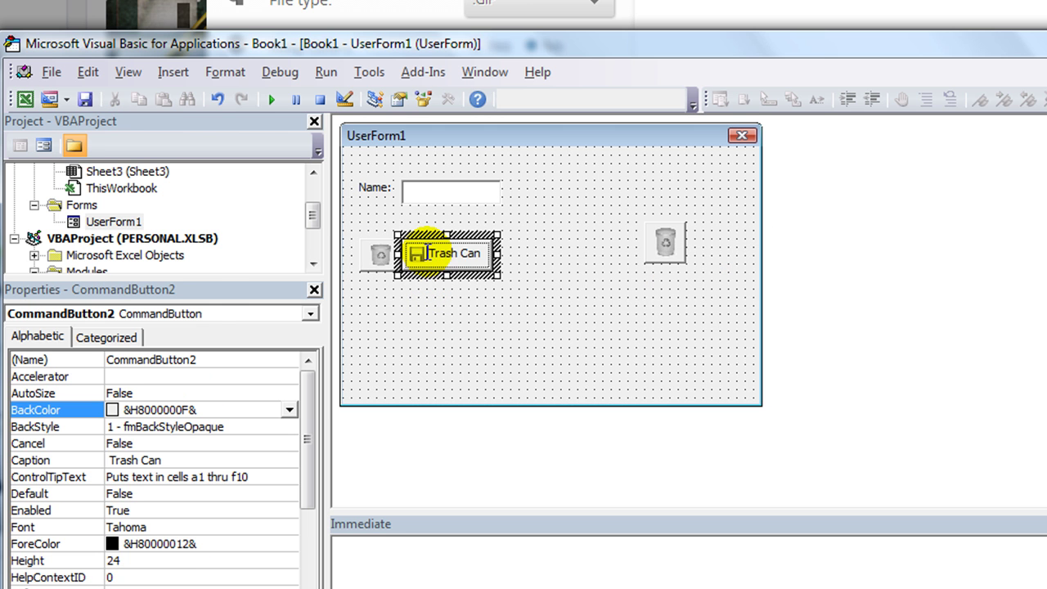
left_click(427, 252)
left_click_drag(427, 253, 514, 264)
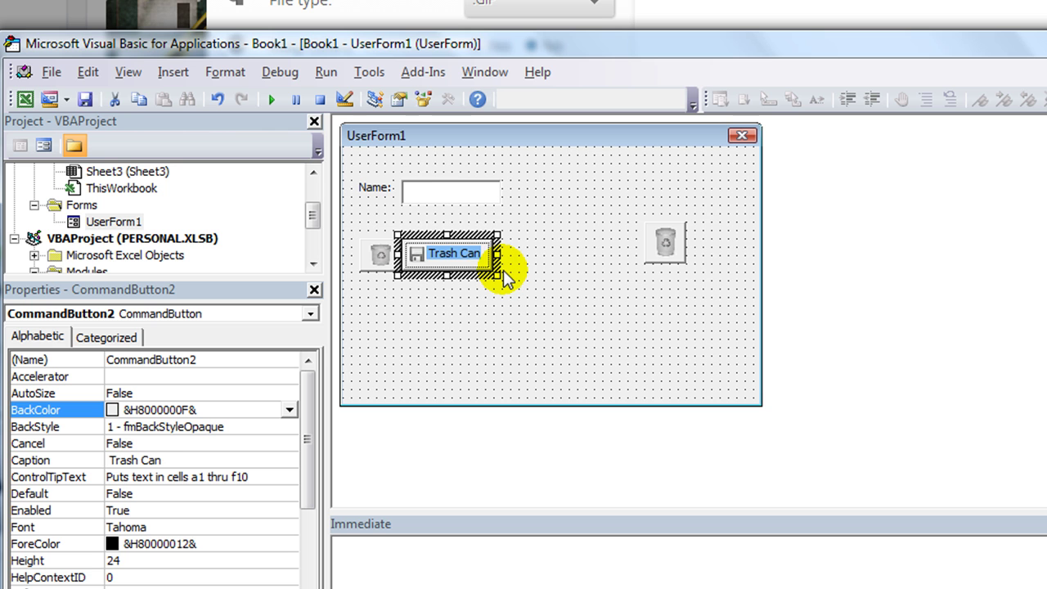
key("Delete")
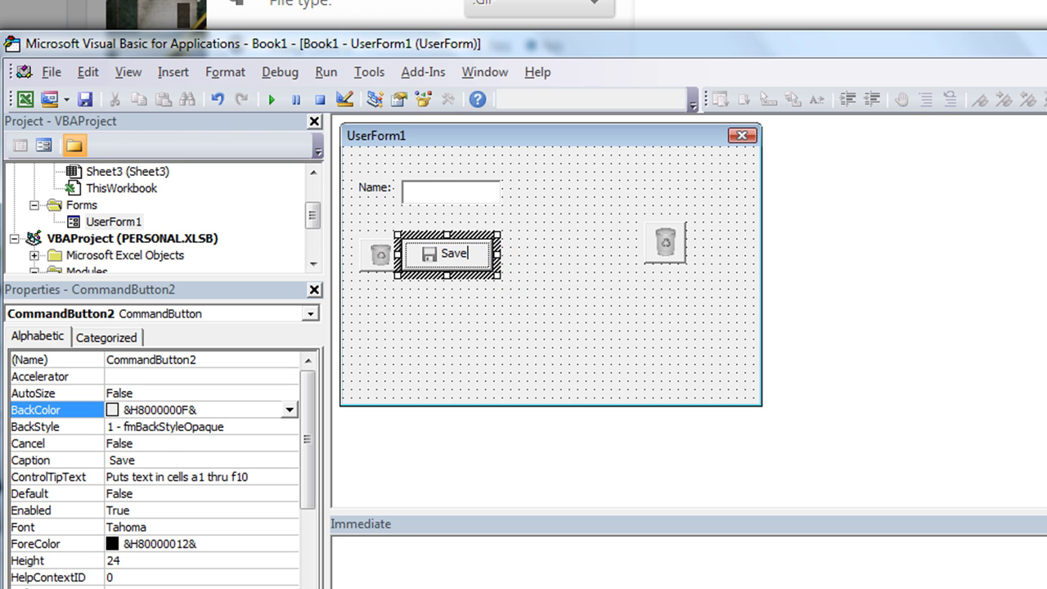
left_click_drag(497, 255, 481, 254)
left_click(507, 260)
- Move the Toolbox clear of the form and place the third picture button next to Save
left_click(497, 327)
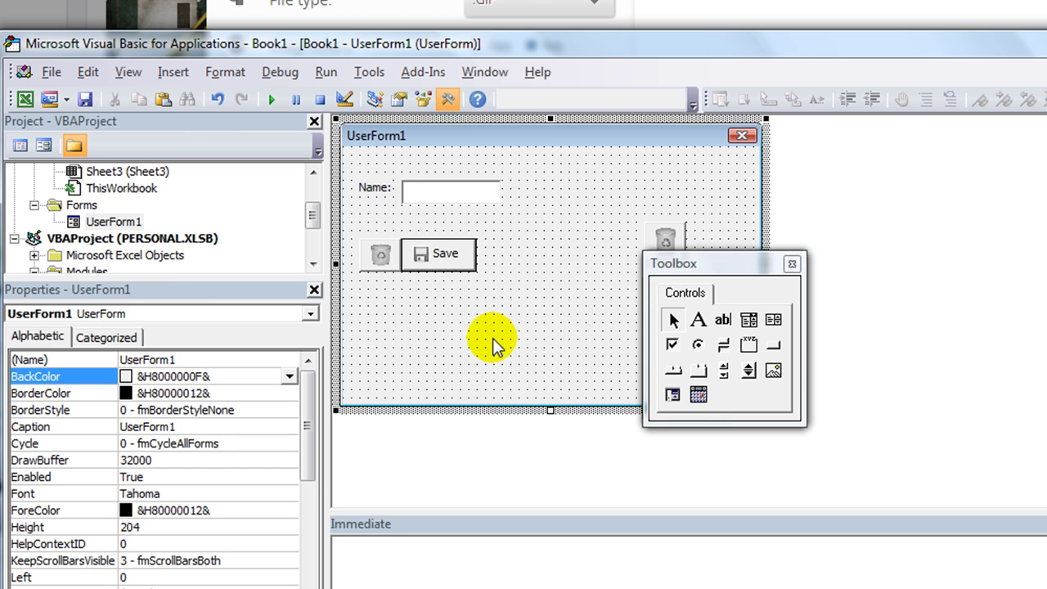
left_click_drag(714, 266, 792, 319)
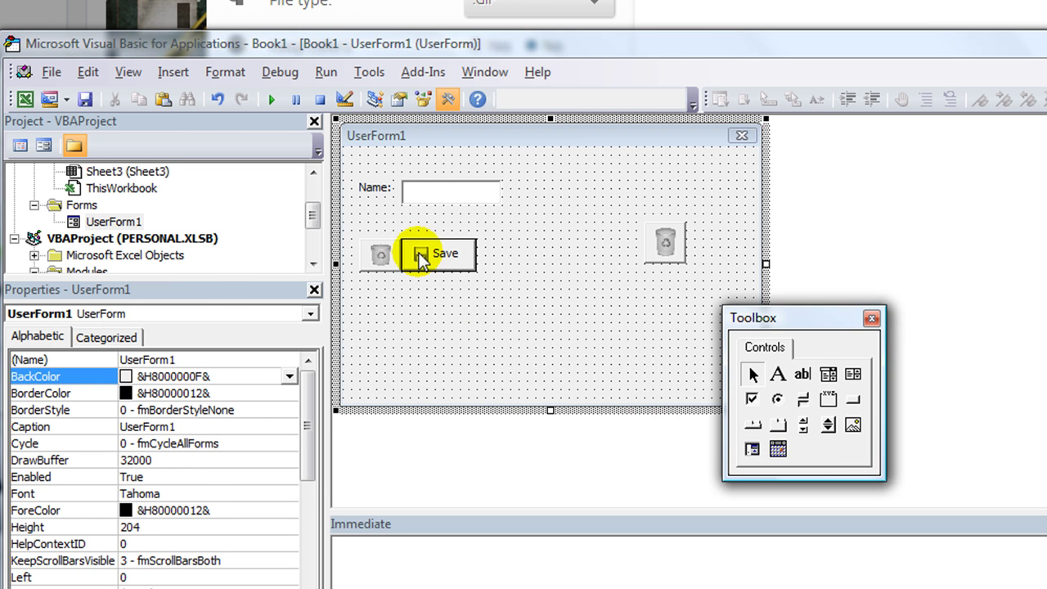
left_click(420, 257)
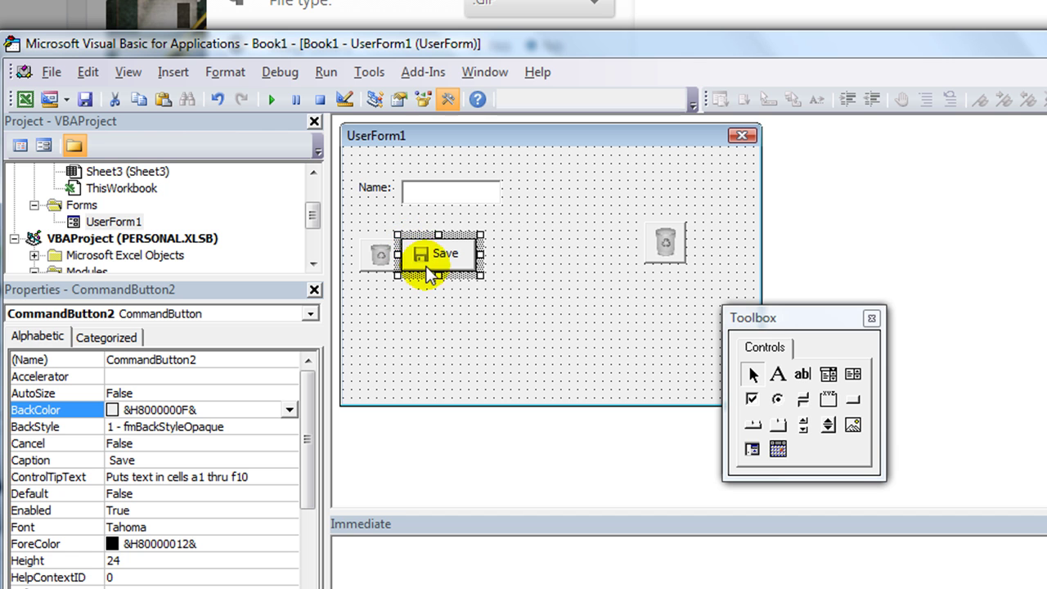
left_click_drag(666, 246, 597, 256)
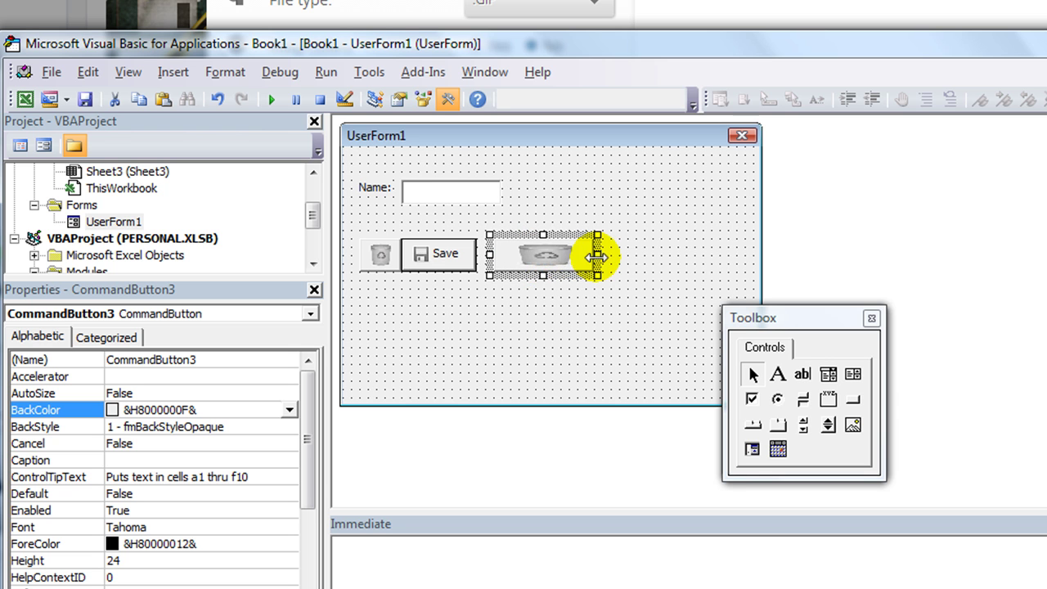
left_click(441, 258)
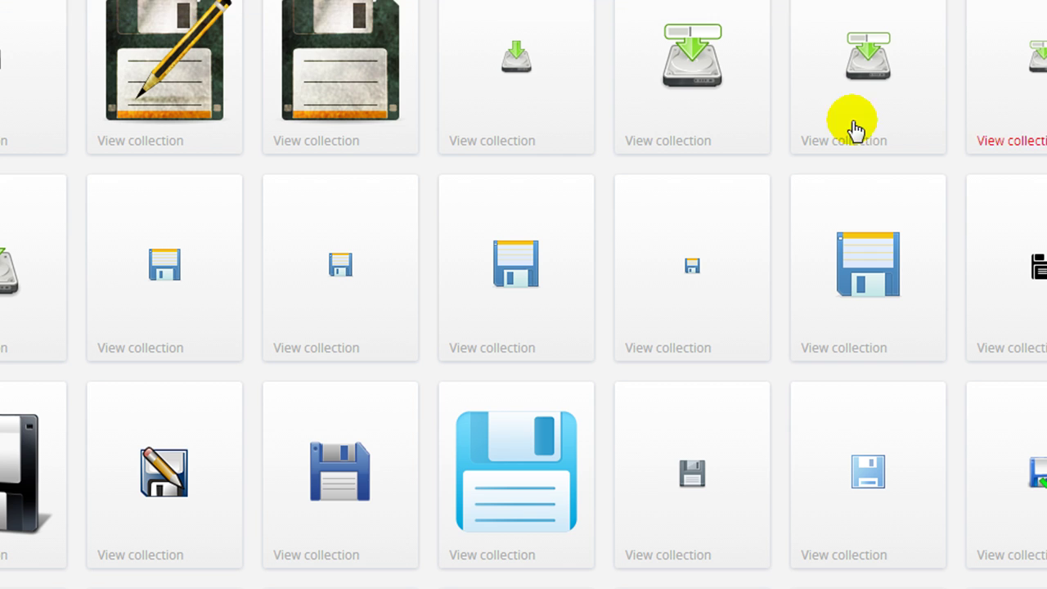
- Search Iconizer for 'exit' icons
scroll(342, 225, "up", 8)
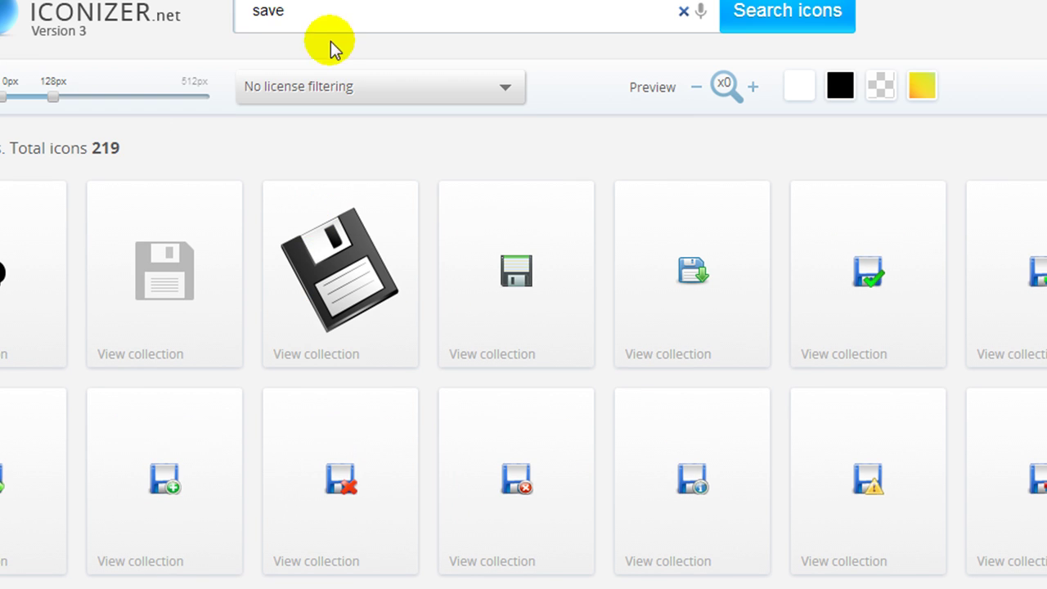
left_click_drag(327, 18, 226, 23)
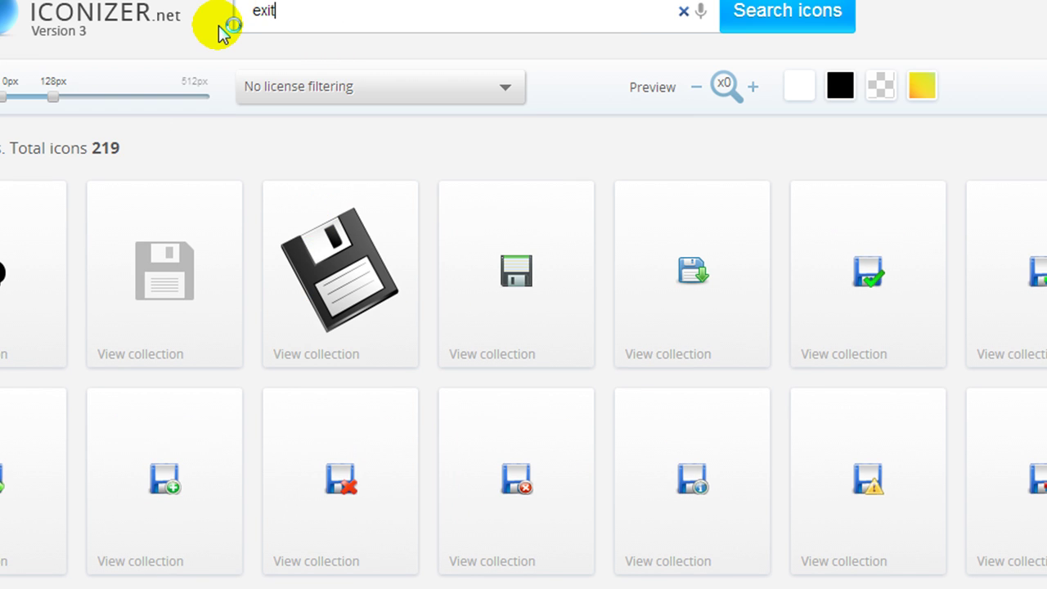
type("exit")
key("Return")
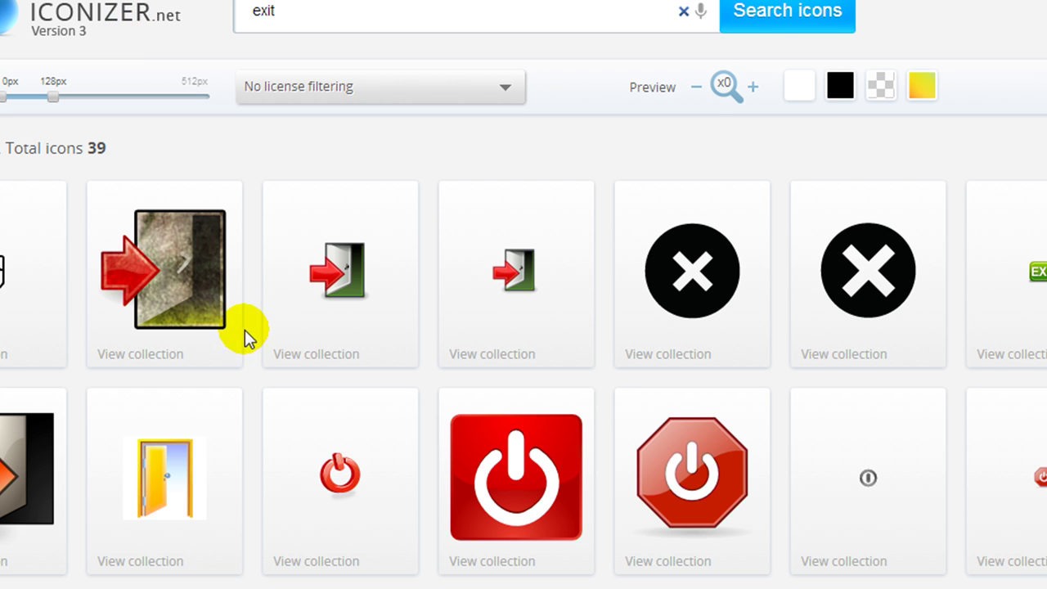
- Set the small 24 px exit icon to keep its original colours, then select the form's third picture button
scroll(244, 330, "down", 4)
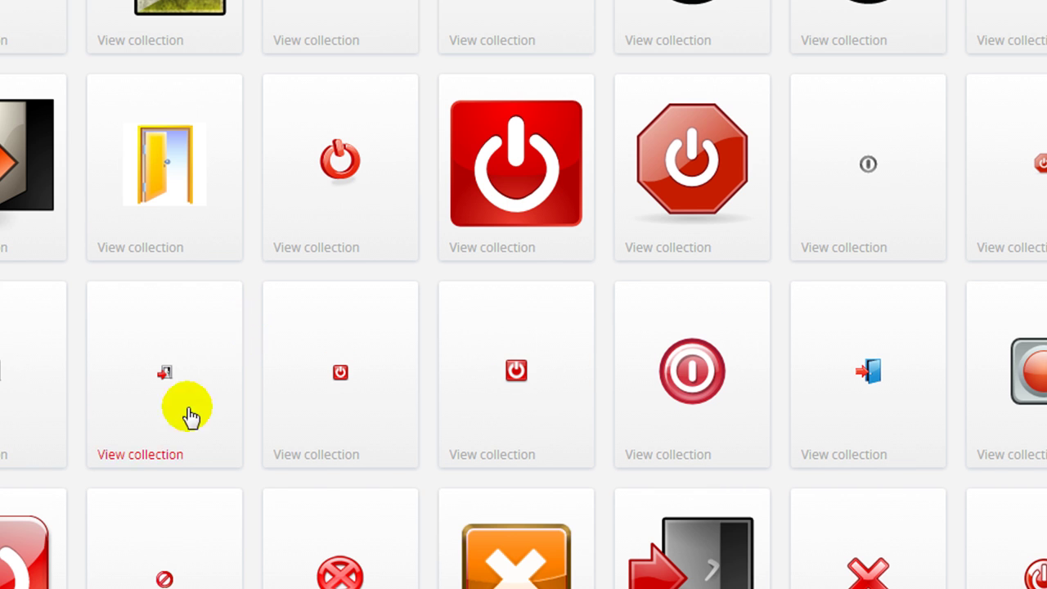
left_click(3, 384)
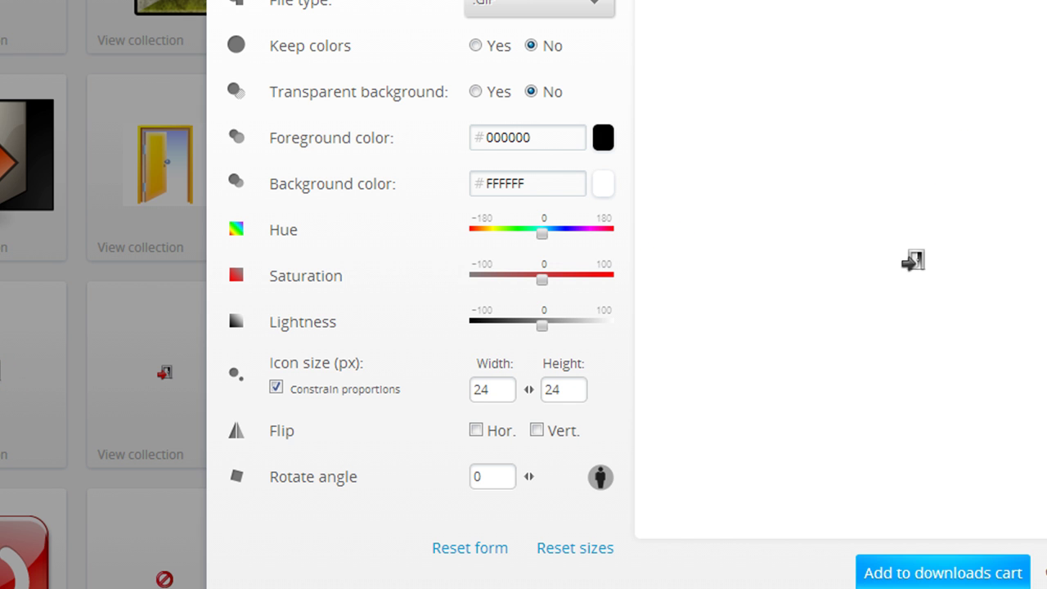
left_click(877, 350)
left_click(865, 370)
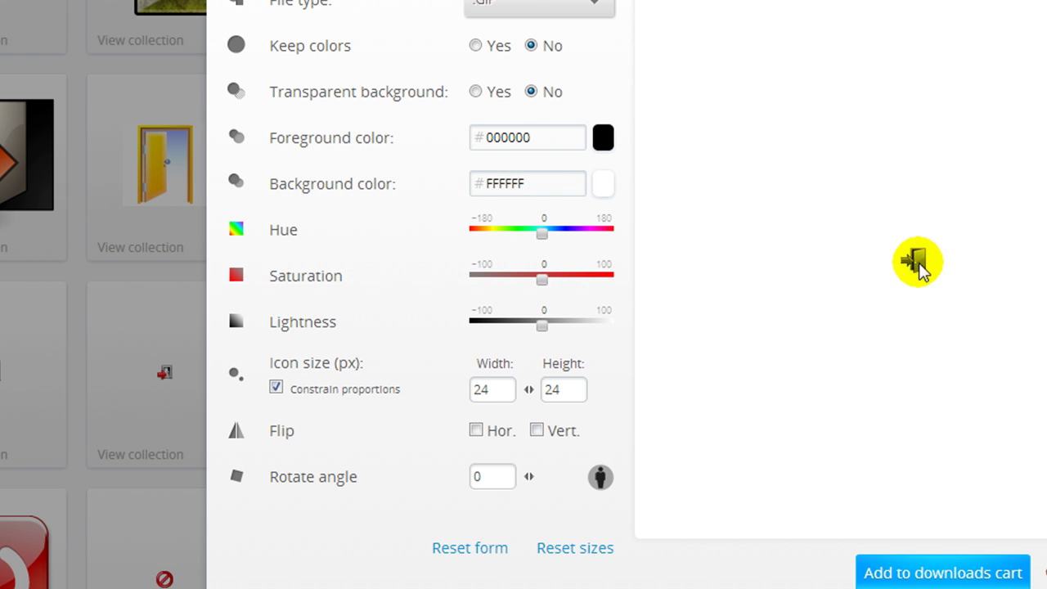
left_click(475, 48)
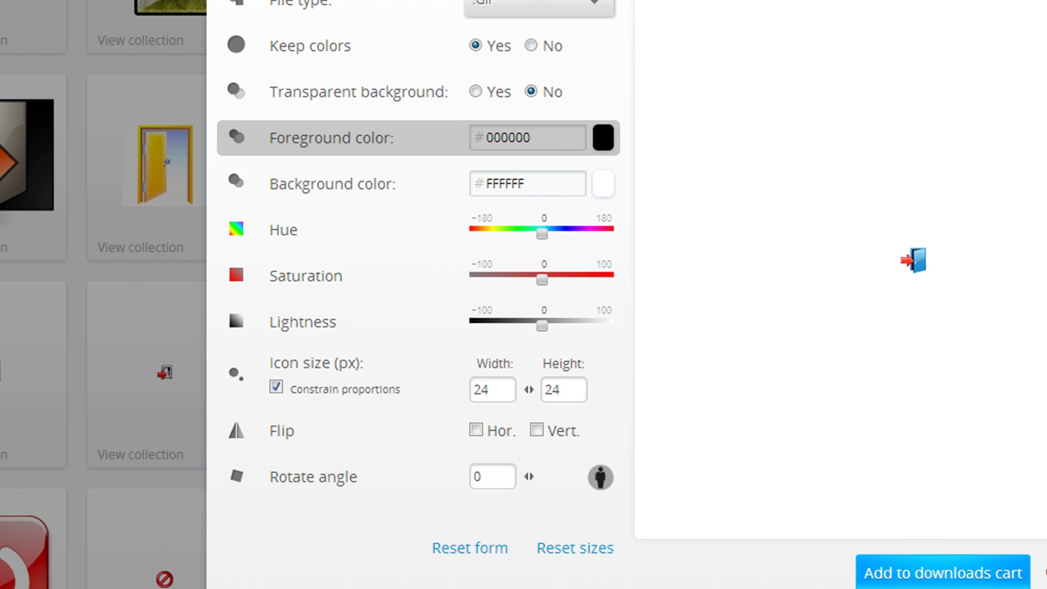
key("alt+Tab")
left_click(557, 265)
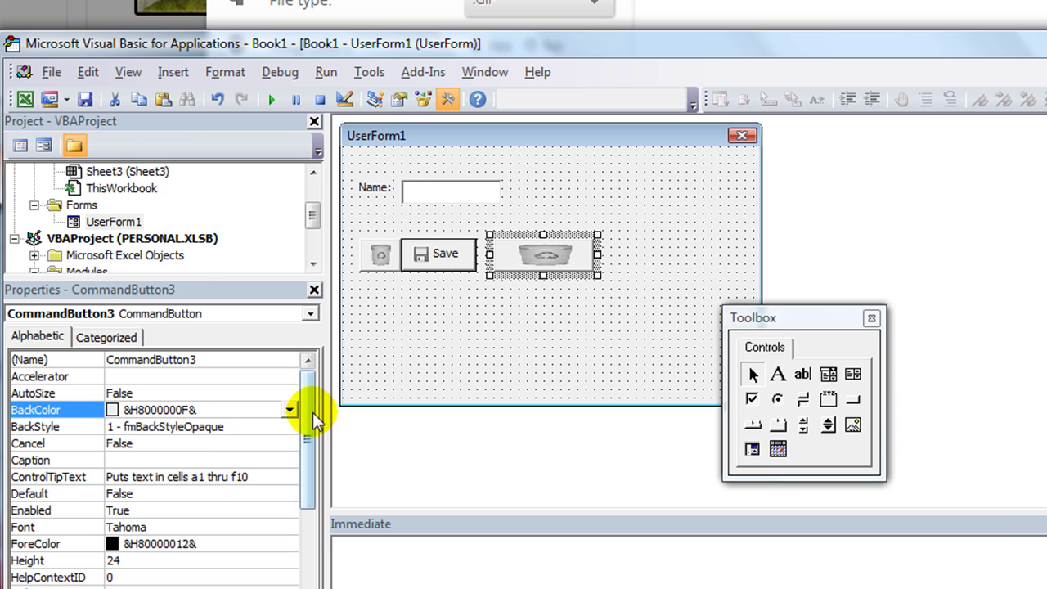
- Load Exit (1).gif as CommandButton3's picture, replacing the bin image
left_click_drag(311, 414, 304, 500)
left_click(282, 493)
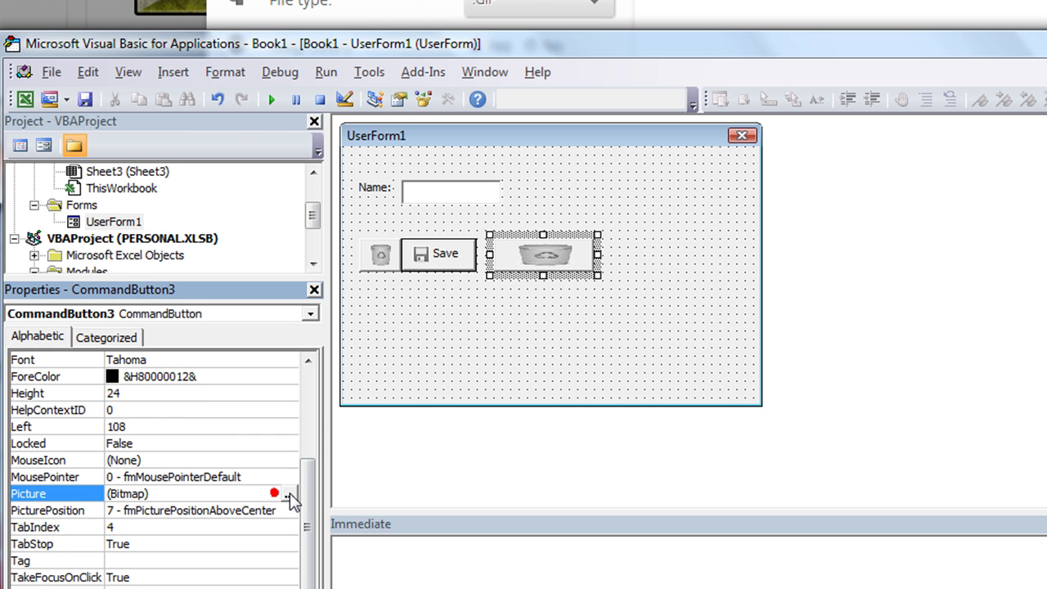
left_click(289, 494)
left_click(670, 240)
type("ex")
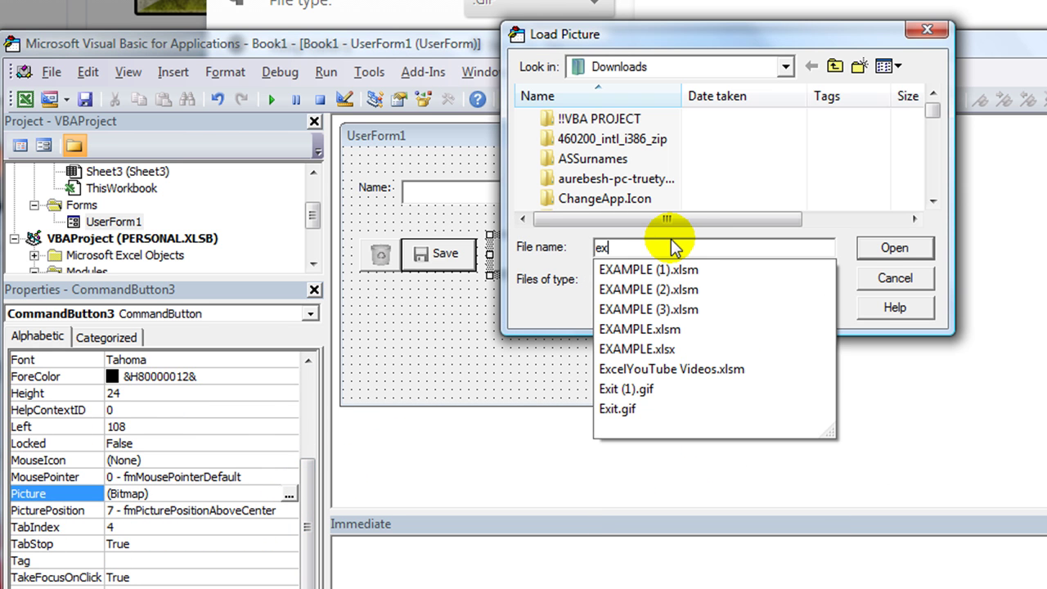
type("it")
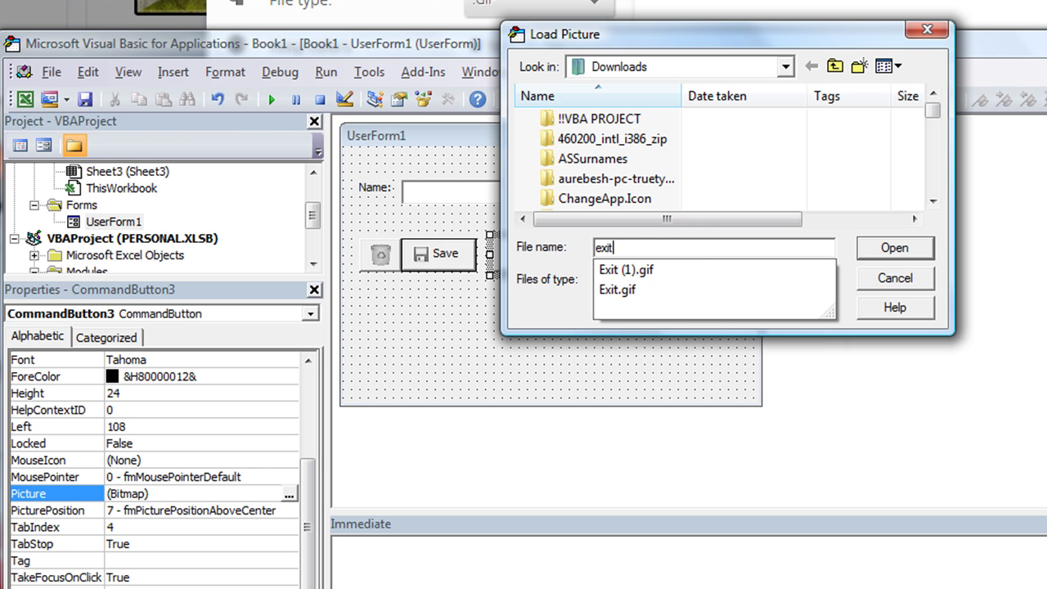
left_click(650, 270)
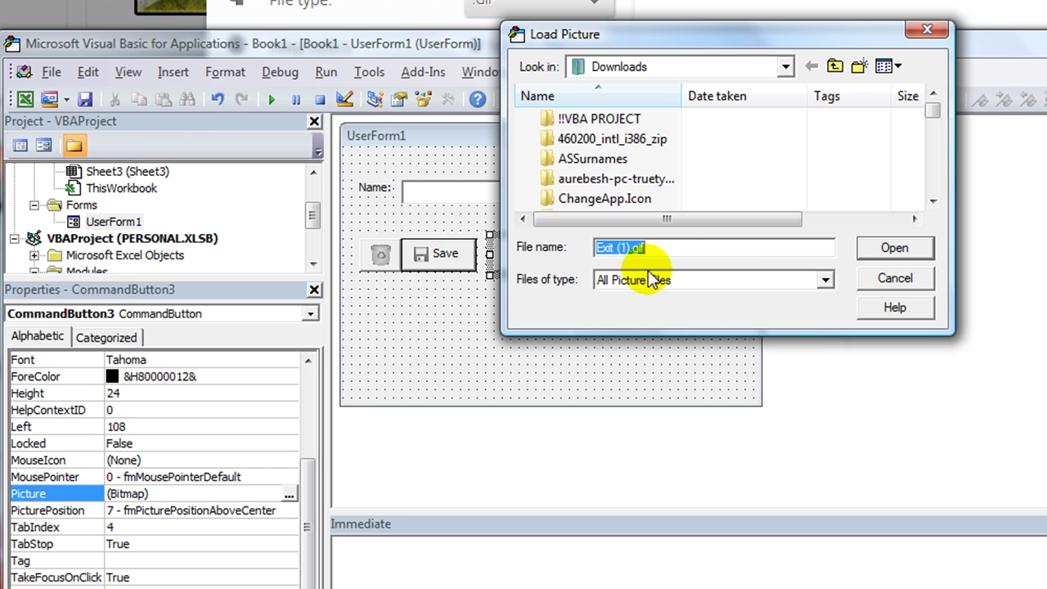
left_click(876, 247)
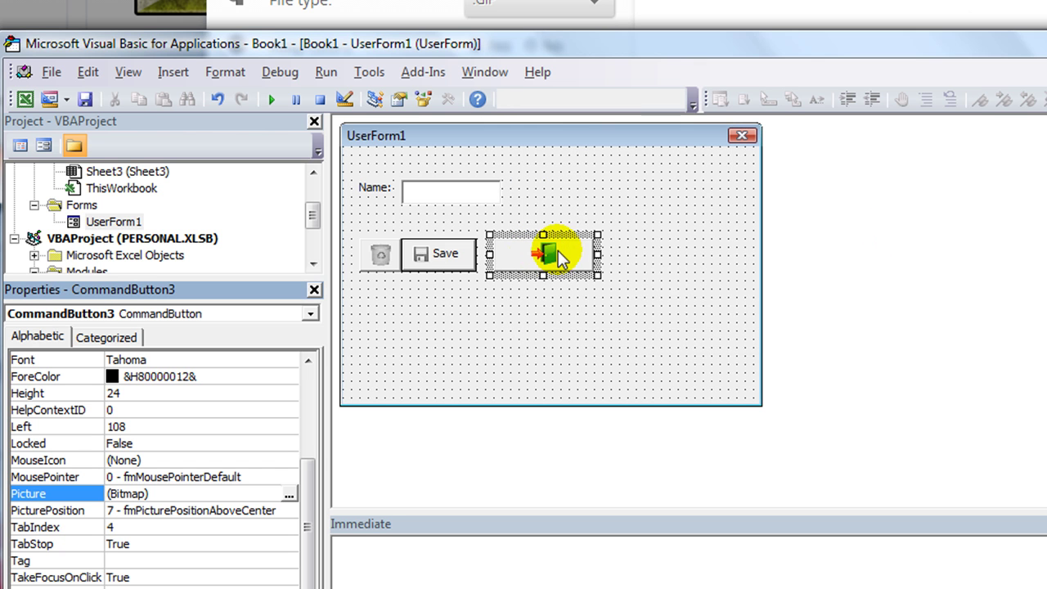
left_click(569, 256)
left_click(570, 256)
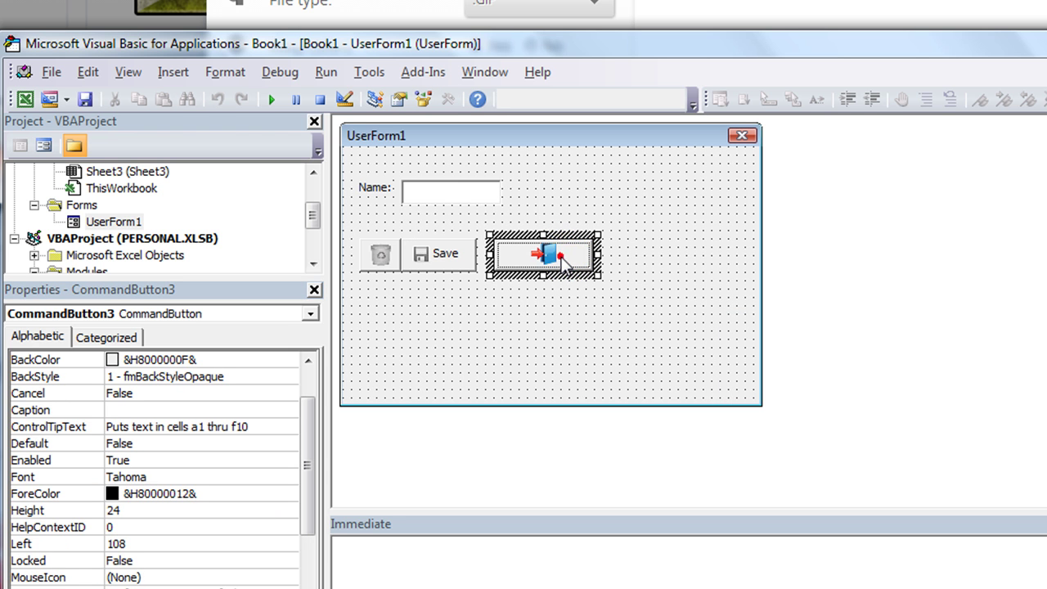
- Caption CommandButton3 'Exit' and widen the button
type("E")
scroll(156, 466, "down", 1)
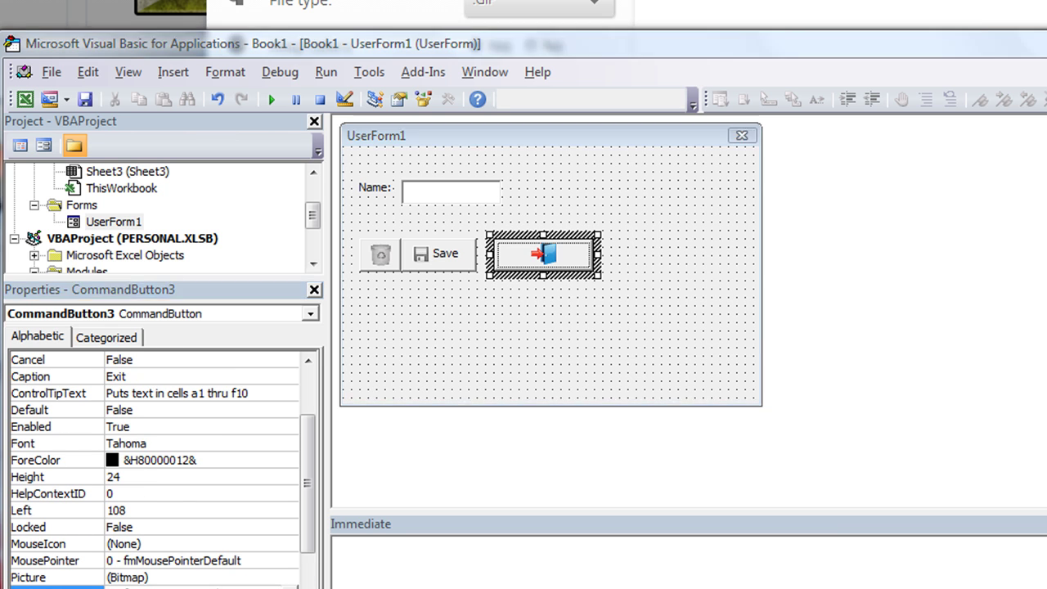
key("Return")
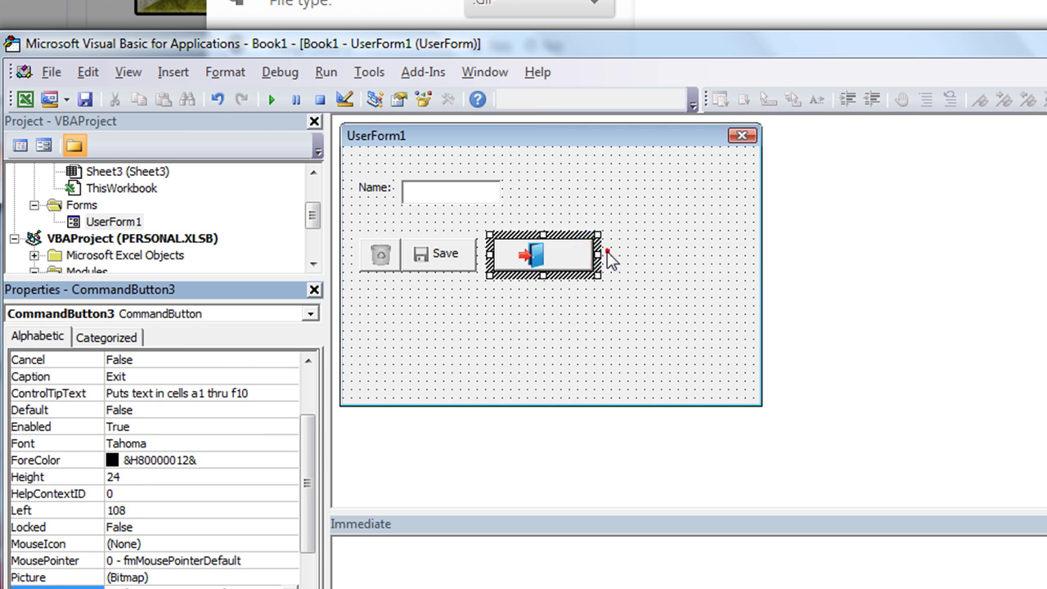
left_click(607, 252)
left_click(570, 261)
left_click_drag(595, 254, 622, 260)
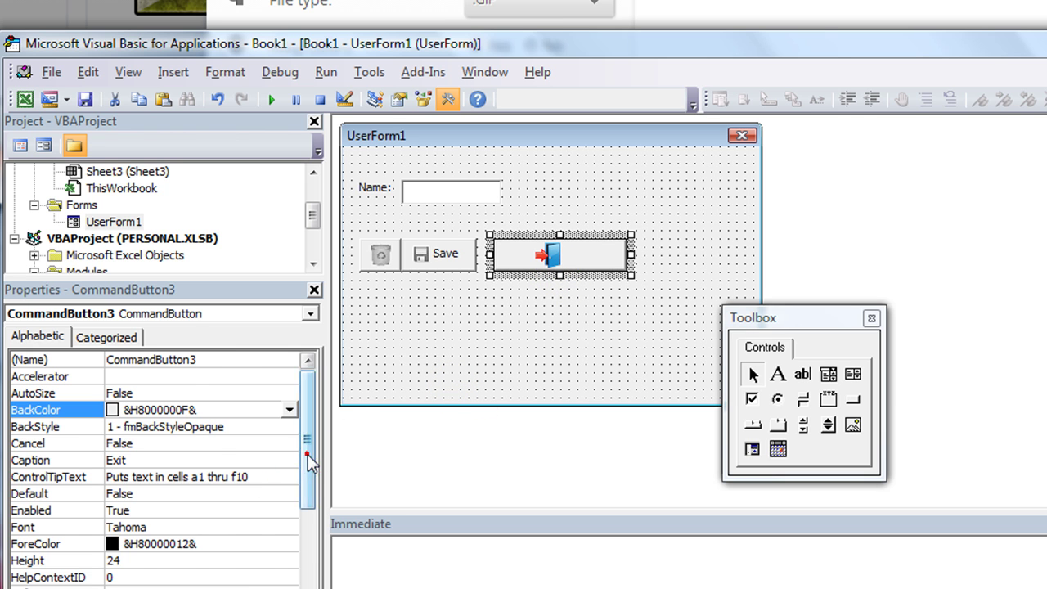
left_click_drag(304, 484, 324, 426)
- Make the Exit button taller (height 60) and wider, and rework its caption value
left_click(177, 460)
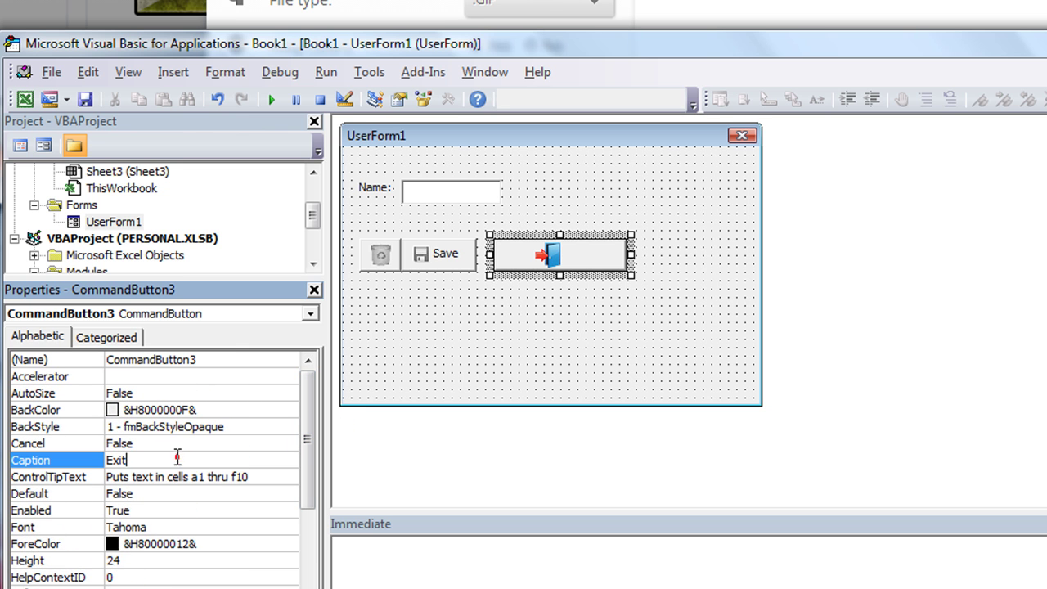
left_click(561, 273)
left_click_drag(559, 275, 555, 324)
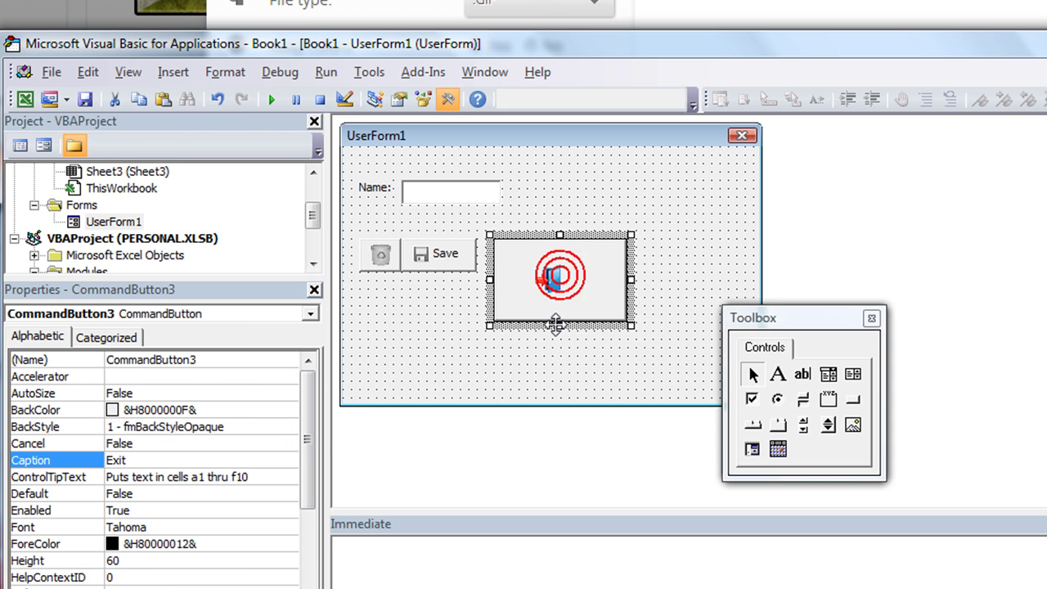
left_click_drag(630, 280, 698, 280)
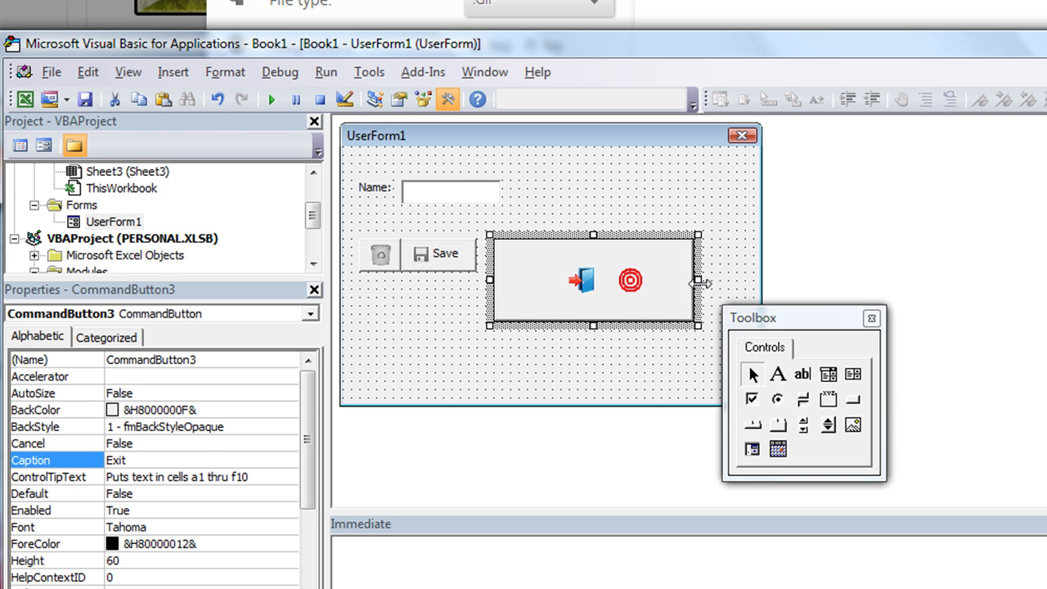
left_click(177, 459)
double_click(172, 459)
key("BackSpace")
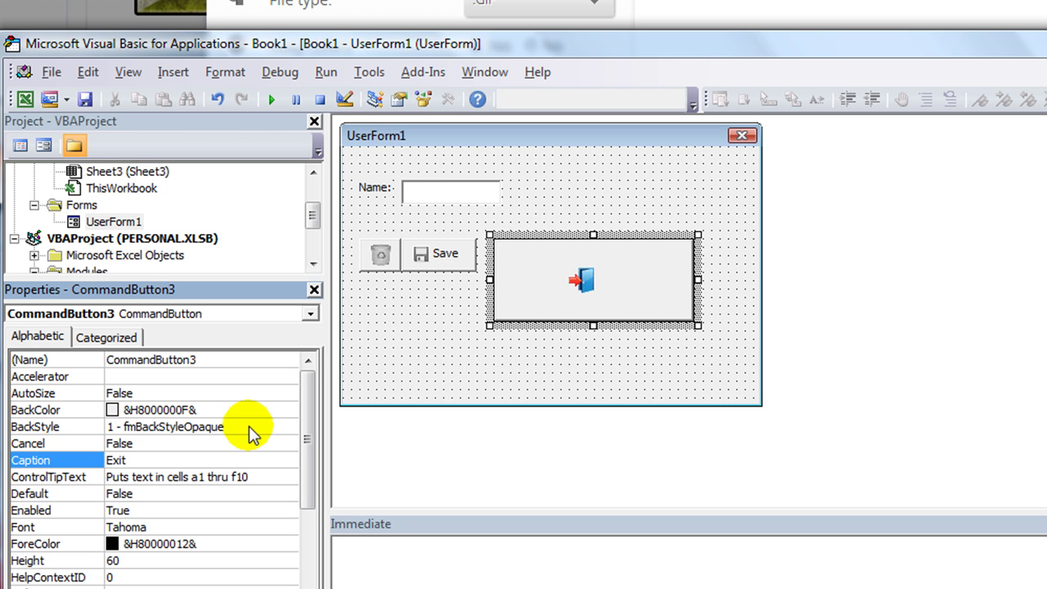
- Try another system ForeColor for the Exit text, then set it back to black
left_click(221, 541)
left_click(289, 543)
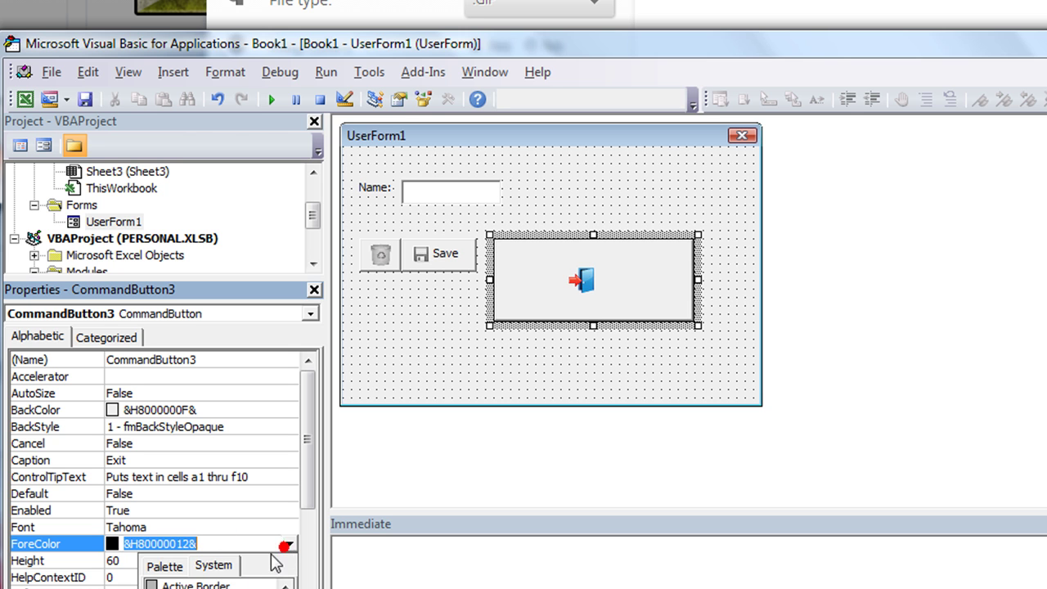
left_click(209, 584)
left_click(291, 544)
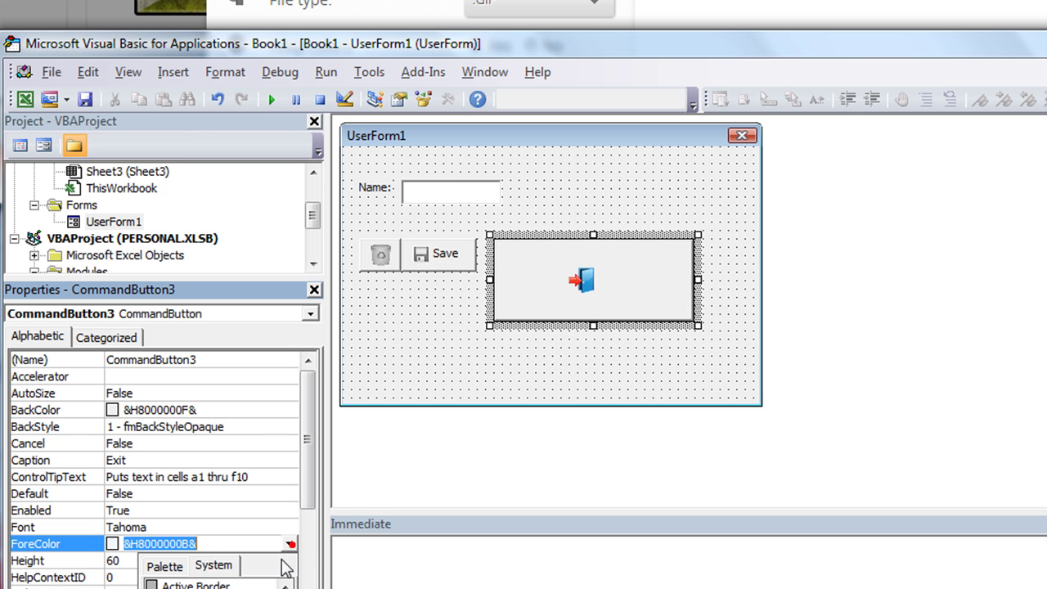
left_click(204, 588)
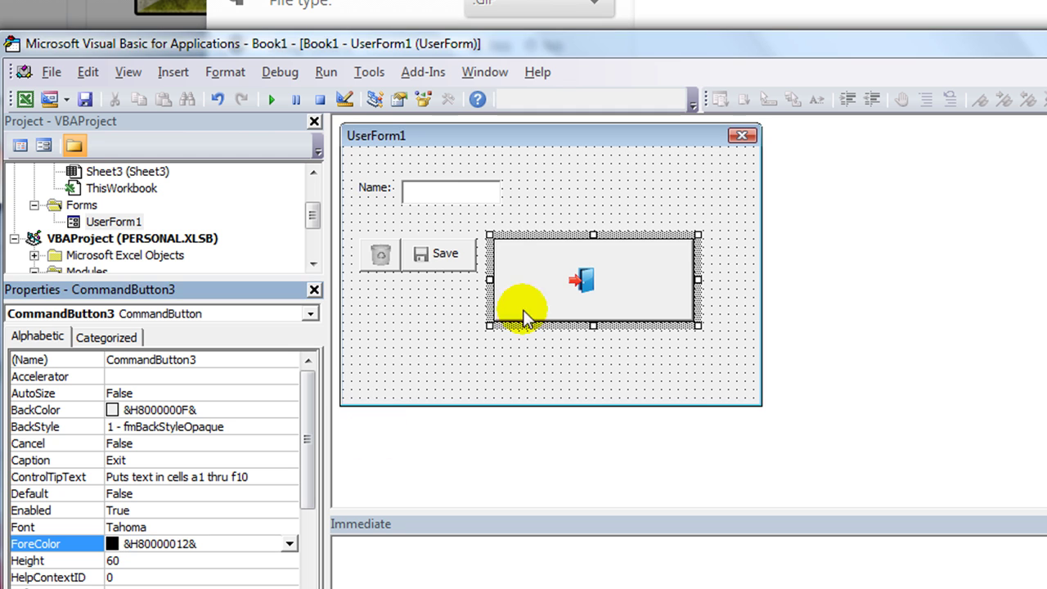
- Add a leading space before 'Exit' and autosize the button to fit its contents
left_click(592, 286)
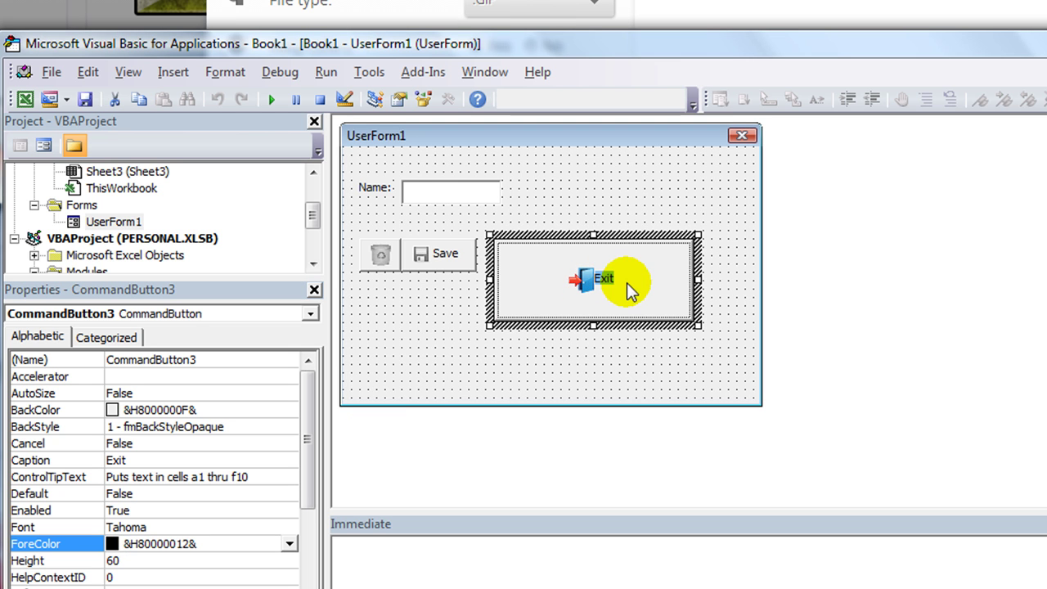
left_click(619, 277)
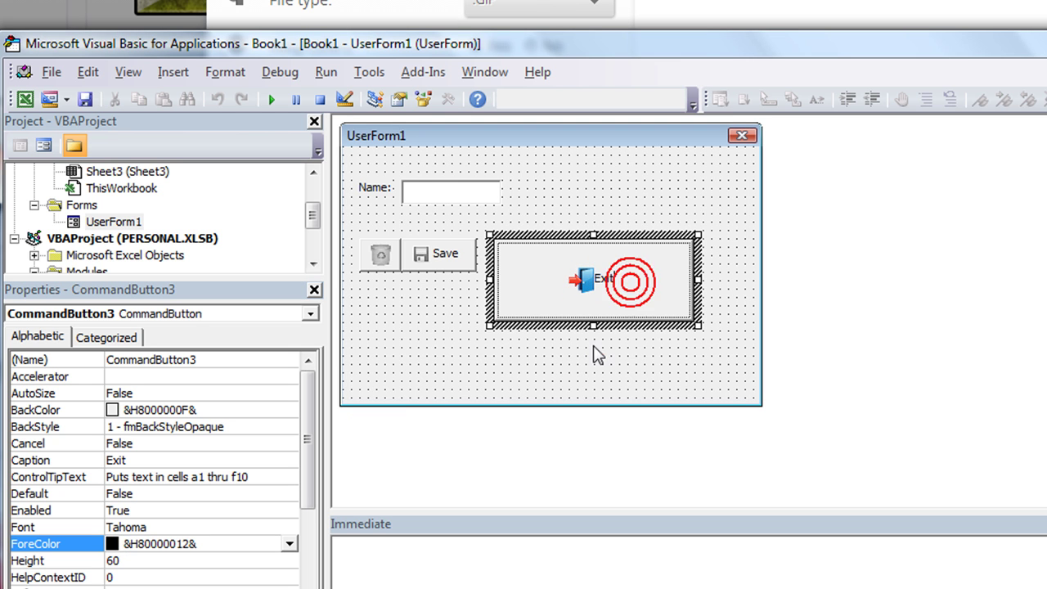
left_click(596, 277)
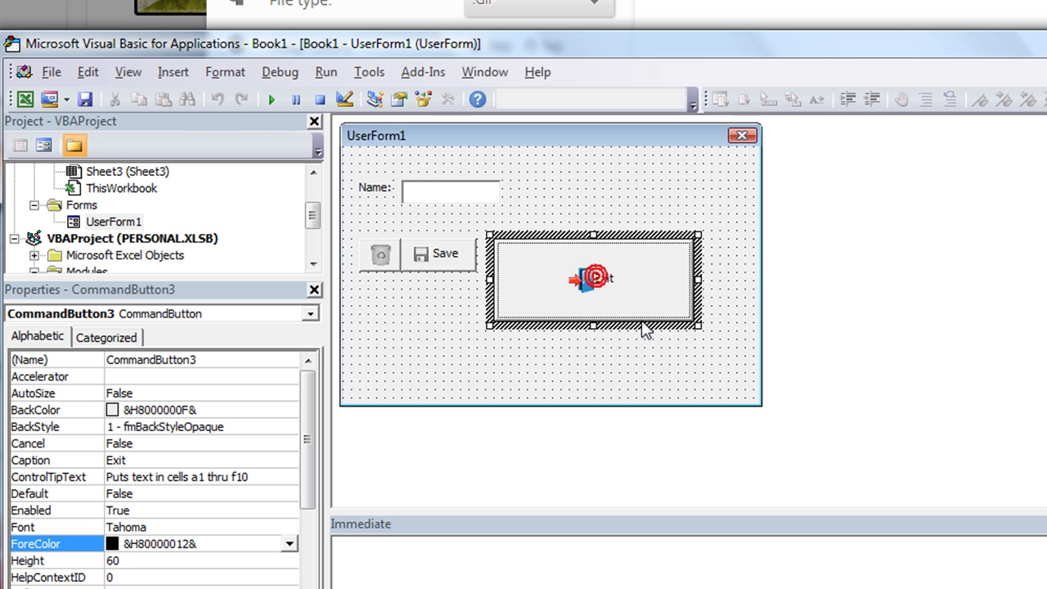
double_click(694, 323)
- Move the Exit button left until it sits against the Save button
left_click(591, 283)
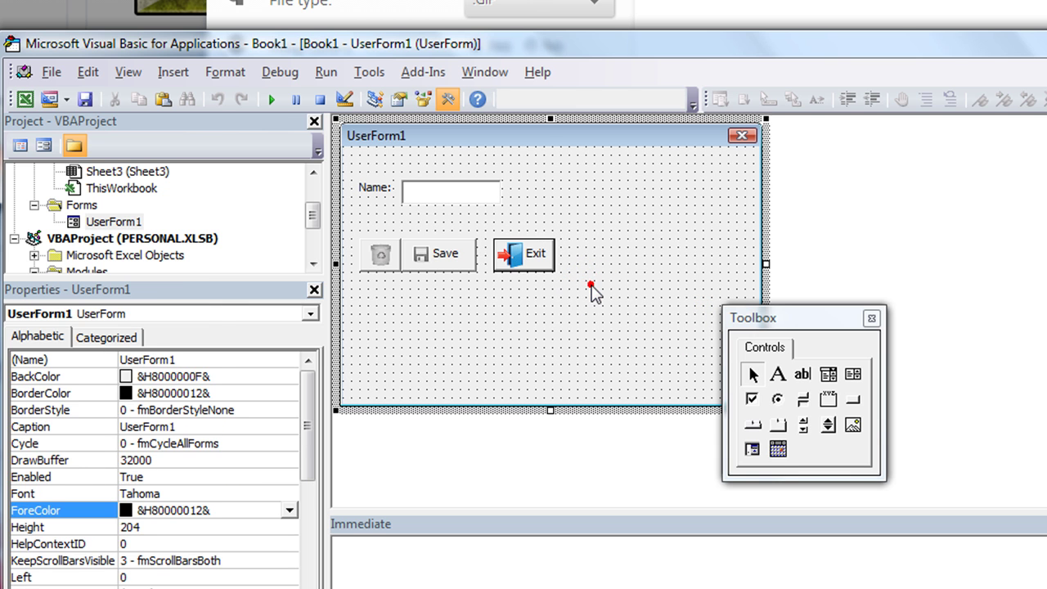
left_click_drag(523, 271, 507, 261)
left_click(541, 293)
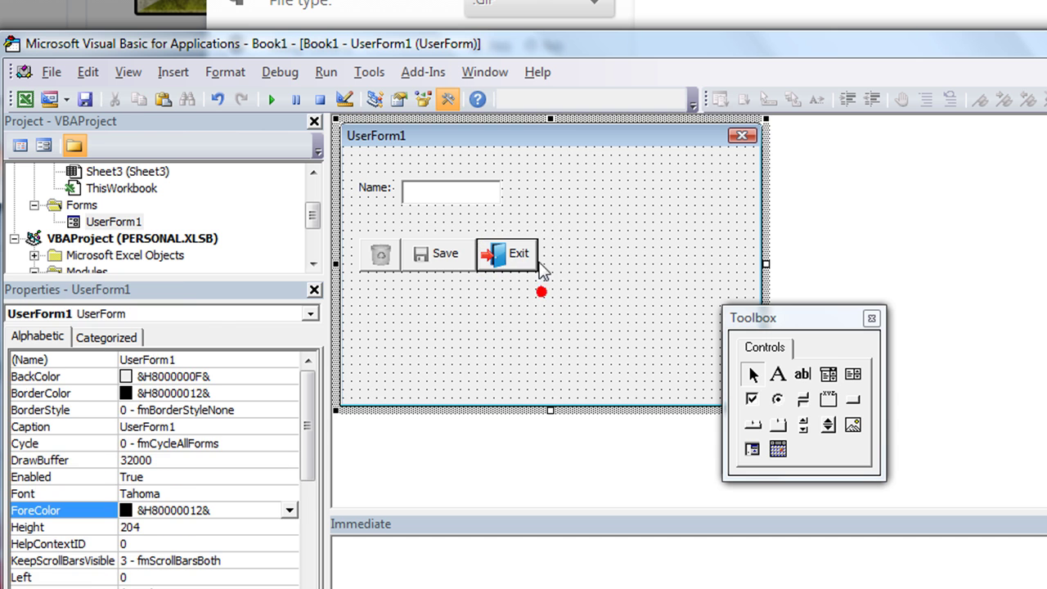
left_click(524, 257)
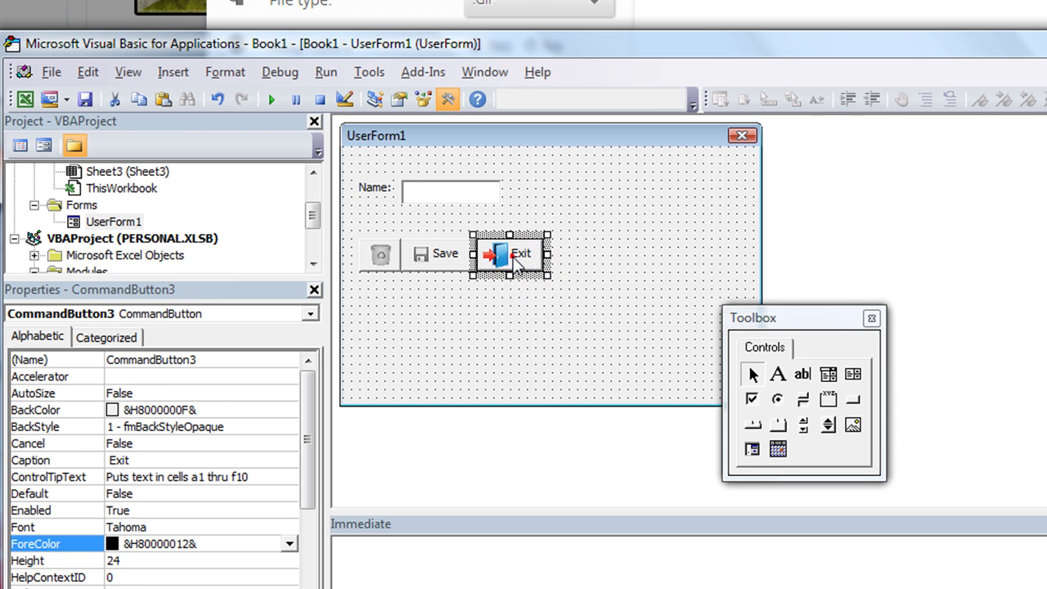
left_click(514, 256)
left_click(538, 304)
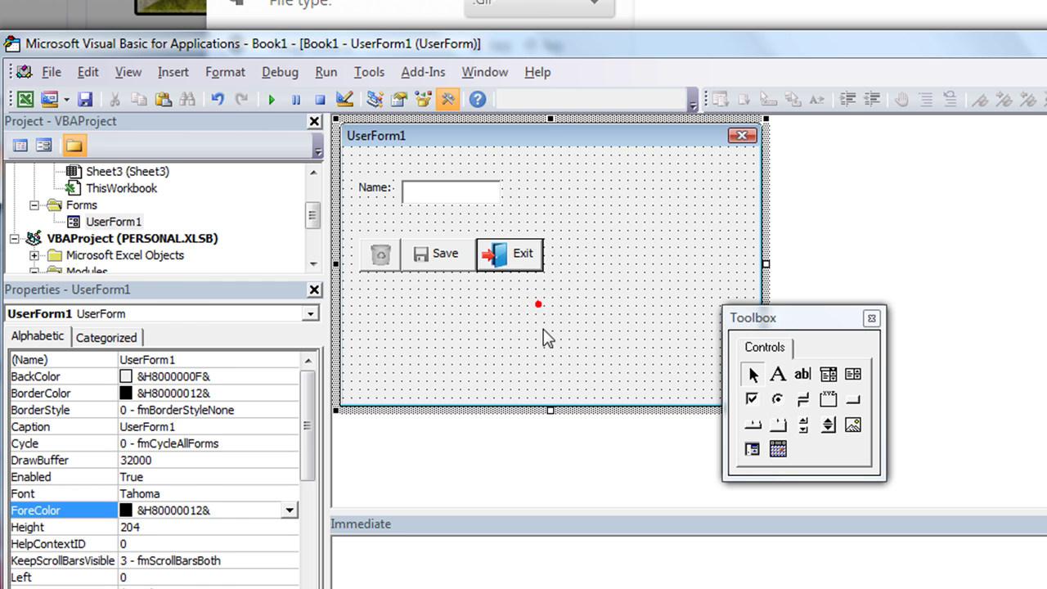
- Compare with the Save button and move the floating Toolbox further aside
left_click(432, 257)
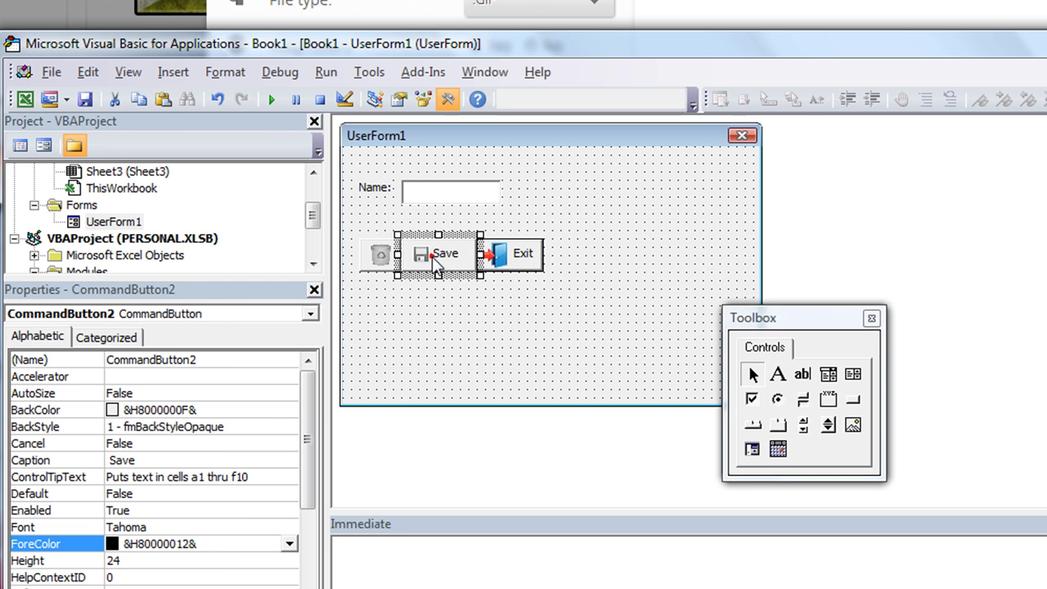
left_click(455, 296)
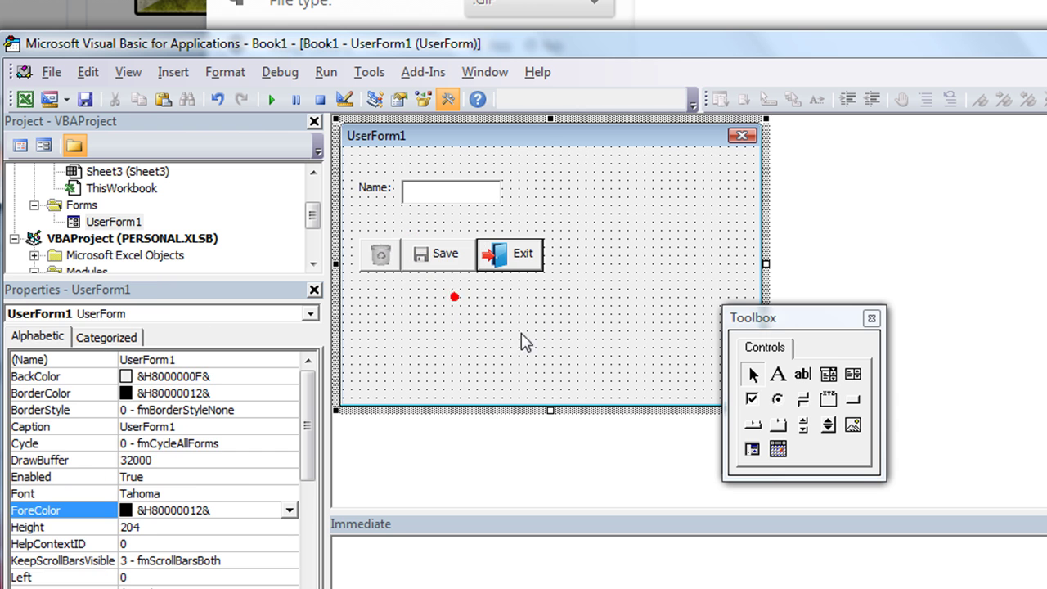
left_click_drag(774, 319, 880, 333)
left_click(513, 311)
- Give the Exit button's Click procedure the line Me.Hide
double_click(507, 253)
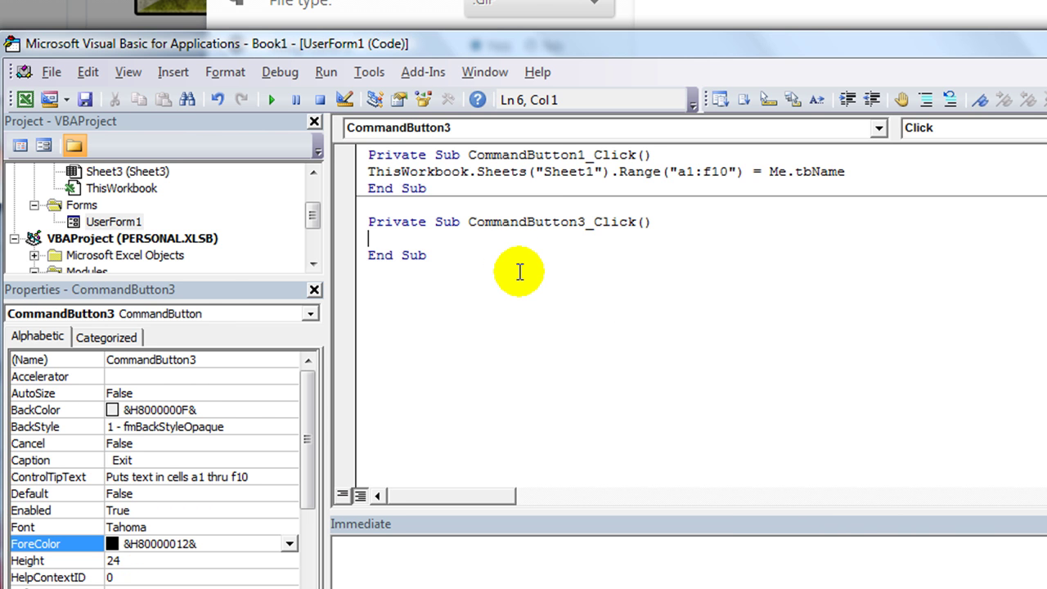
type("me.Hide")
left_click(519, 272)
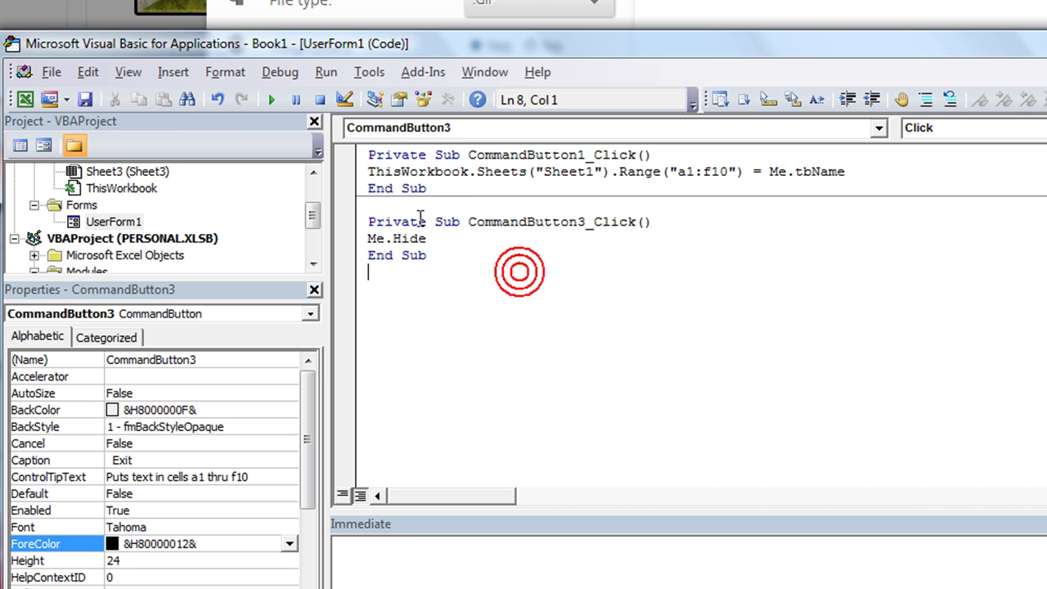
- Make the Save button's Click procedure run ThisWorkbook.Save
double_click(111, 222)
double_click(441, 258)
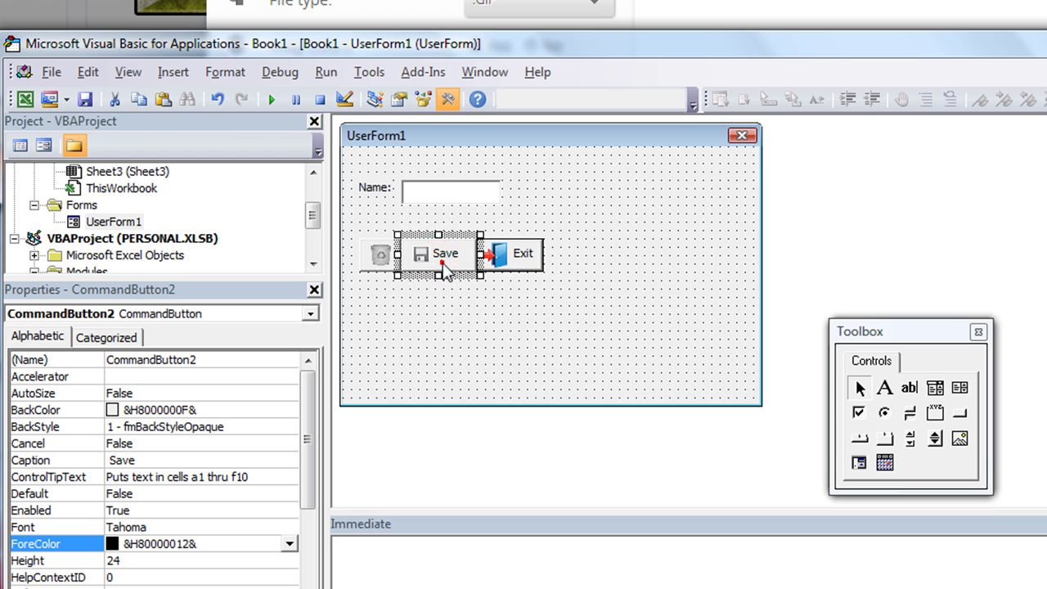
type("application.save")
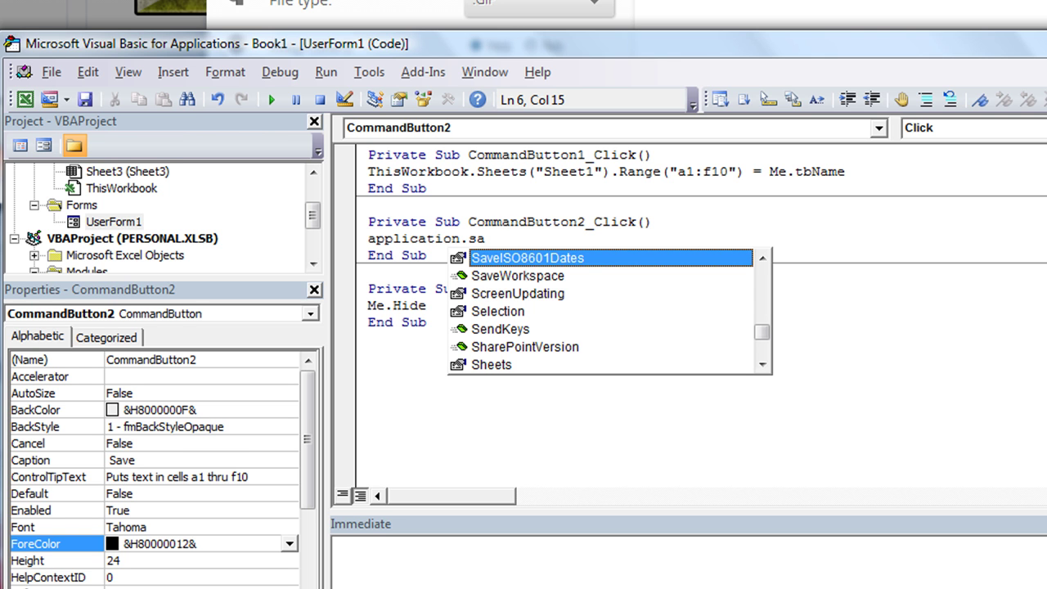
key("BackSpace")
key("BackSpace")
key("BackSpace")
key("BackSpace")
key("BackSpace")
key("BackSpace")
key("BackSpace")
key("BackSpace")
key("BackSpace")
key("BackSpace")
key("BackSpace")
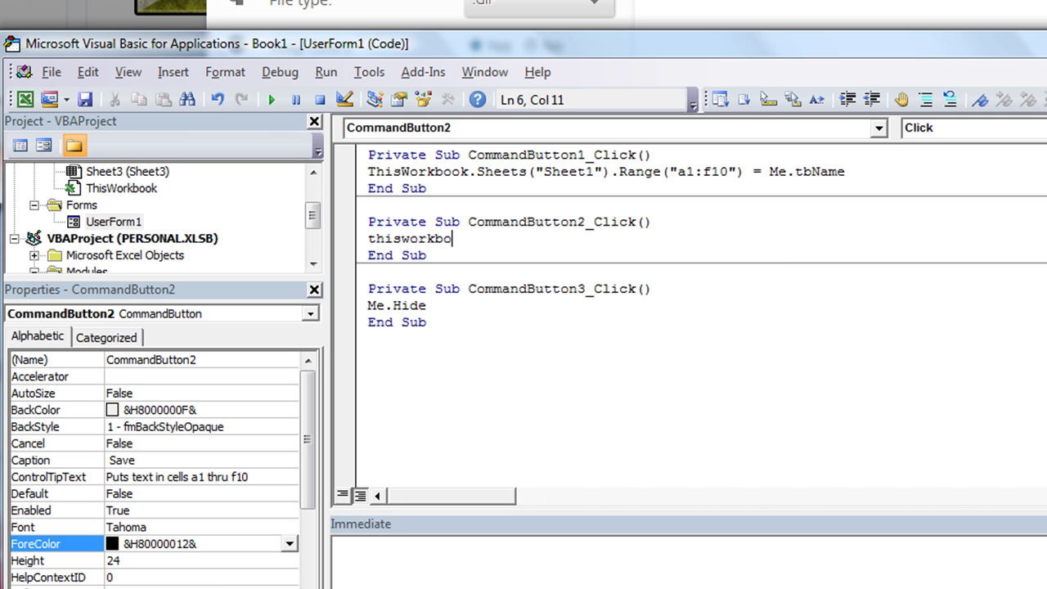
type("oik")
type("k.")
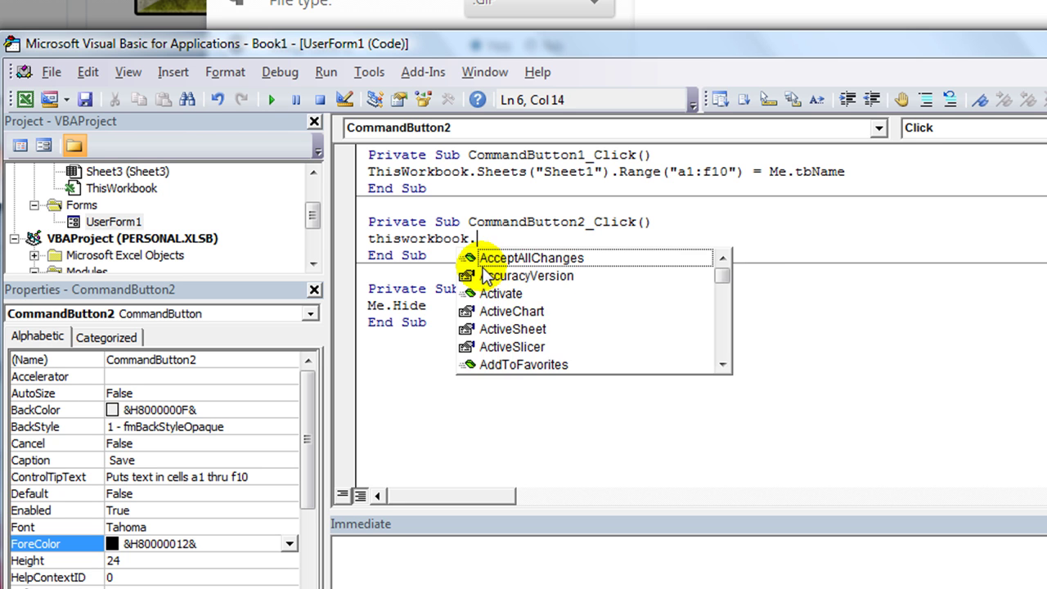
type("sa")
key("Tab")
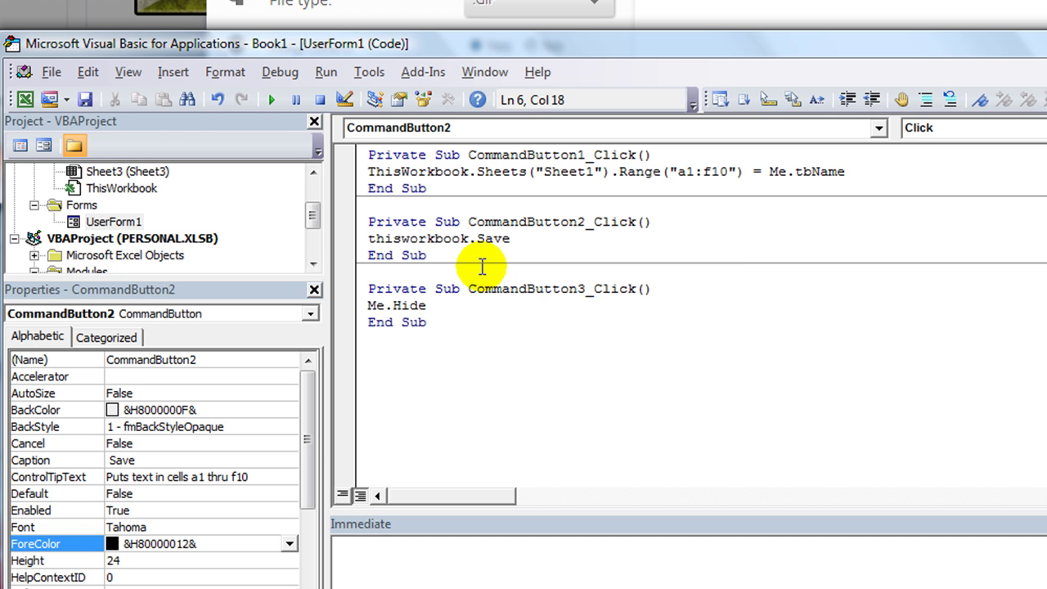
left_click(493, 254)
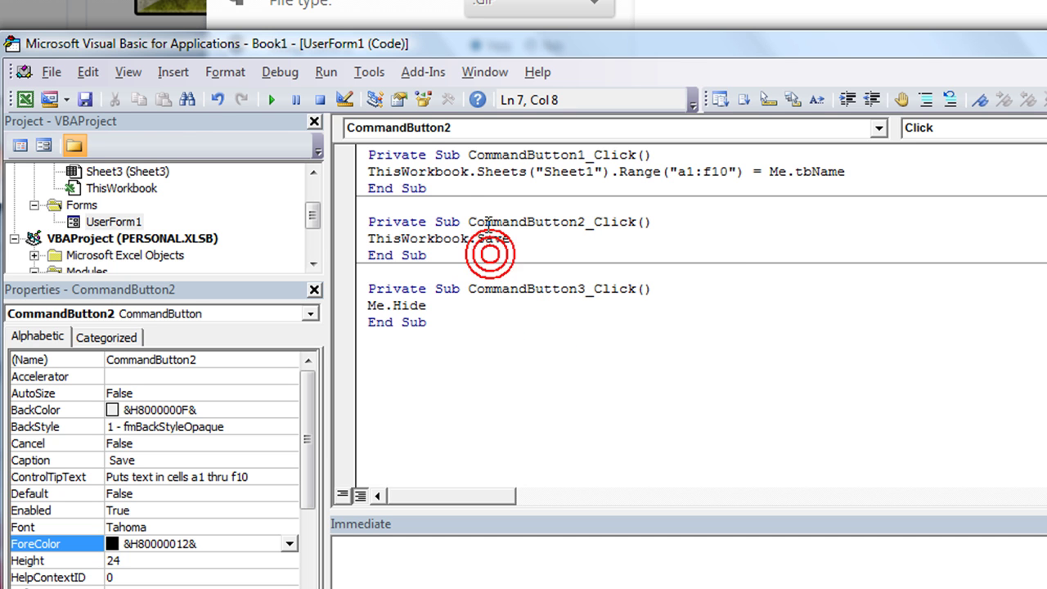
left_click(88, 222)
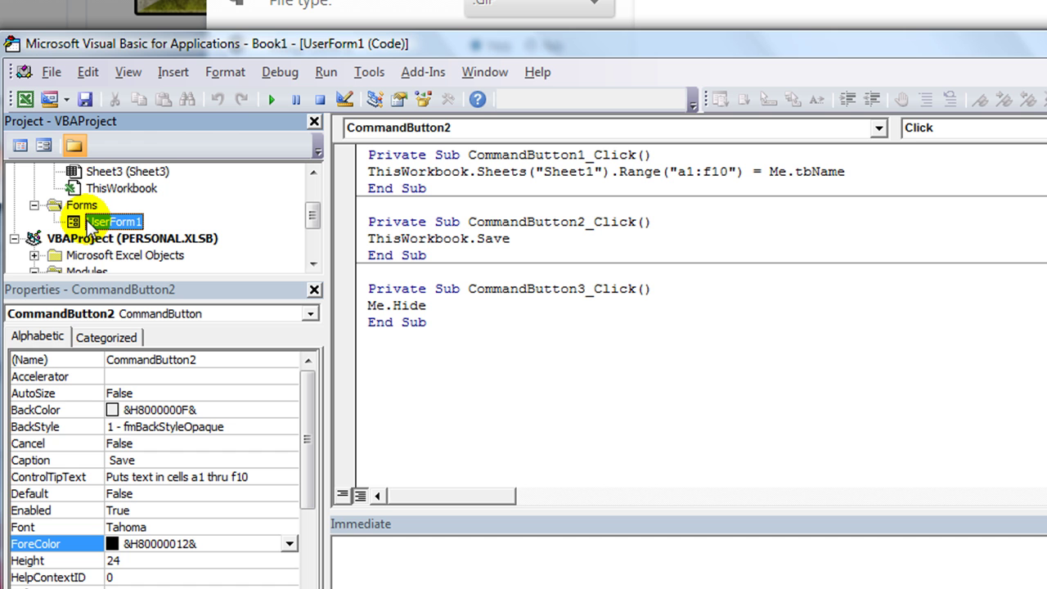
- Return to Excel and open Save As in the ExcelVbaIsFun Shared Workbooks folder
key("alt+F11")
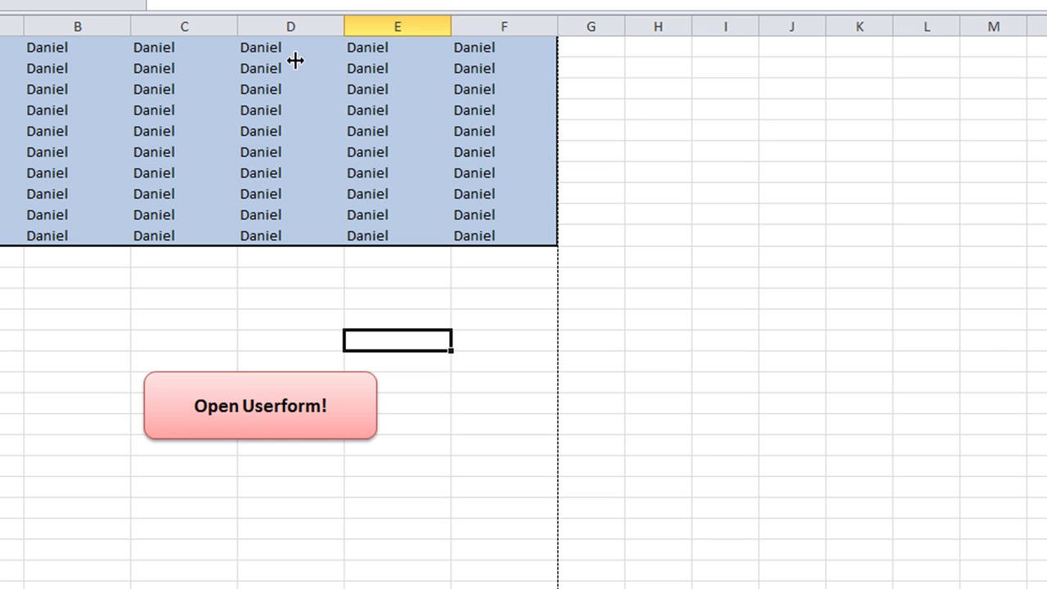
left_click(7, 296)
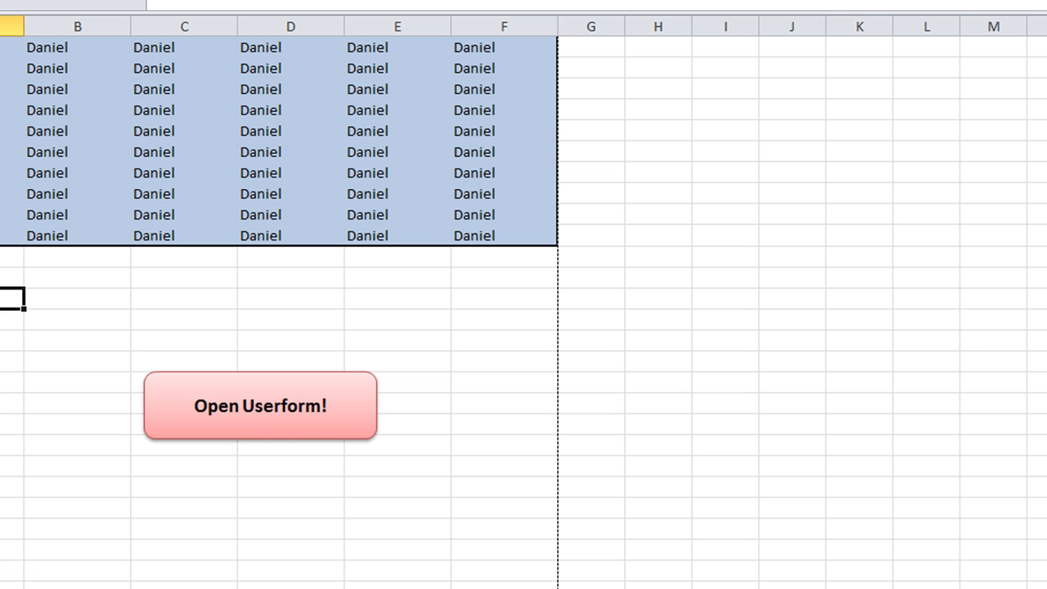
key("alt+f")
key("Escape")
key("F12")
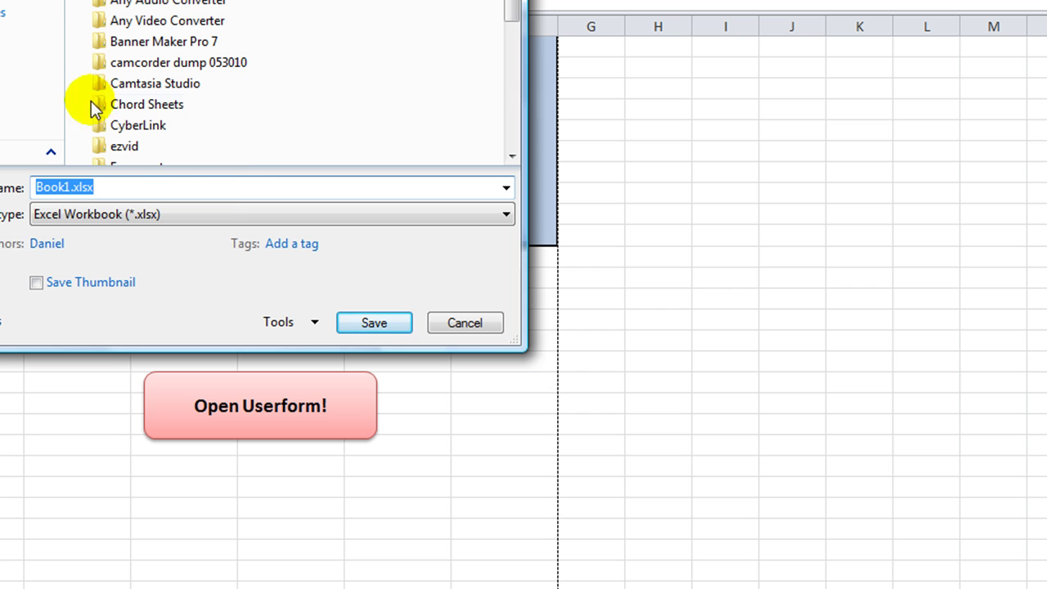
left_click(16, 37)
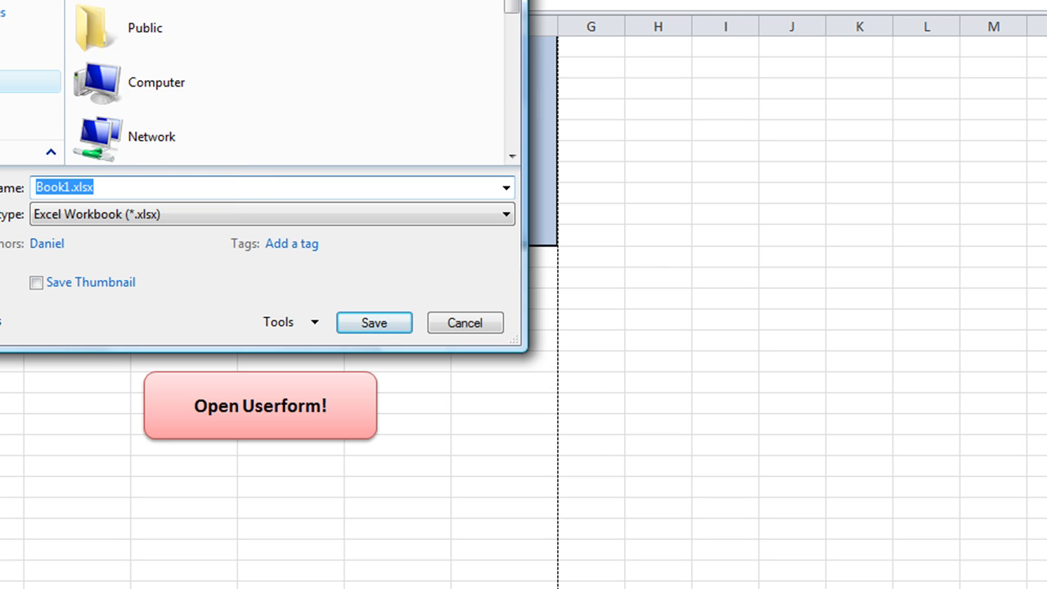
left_click(188, 87)
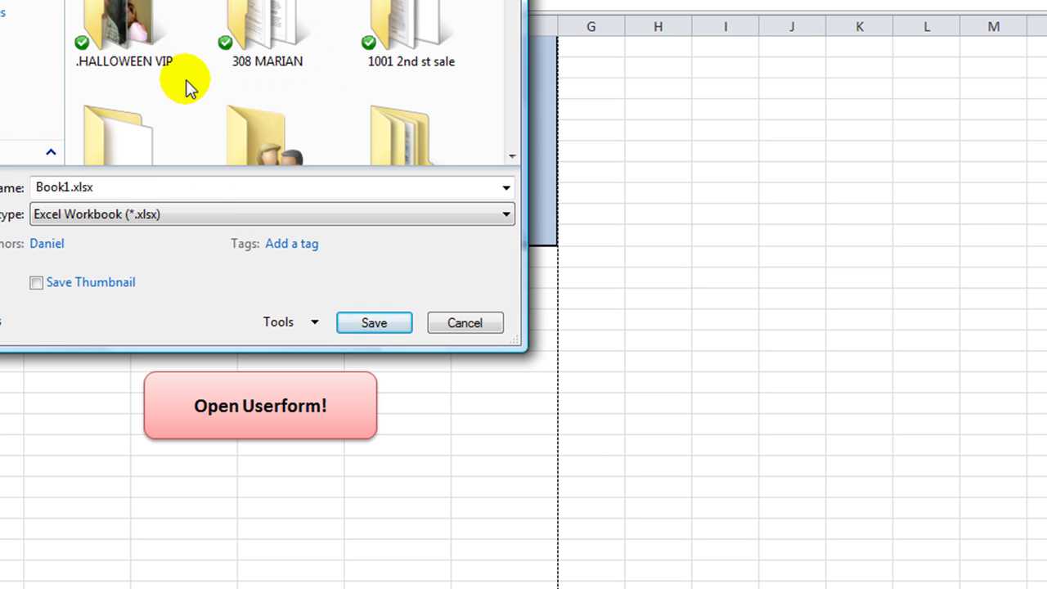
type("excelv")
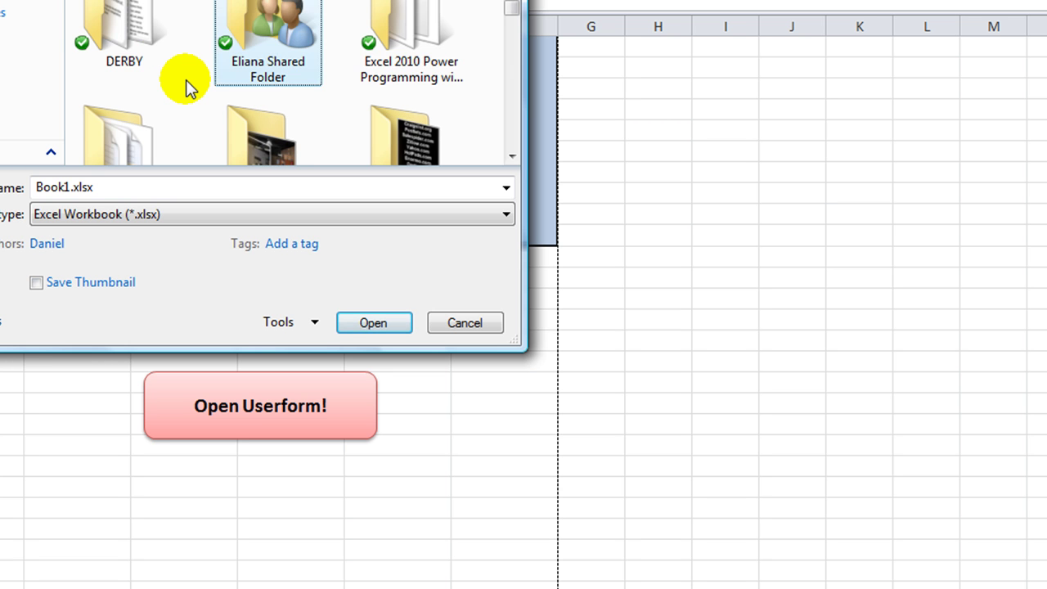
key("Return")
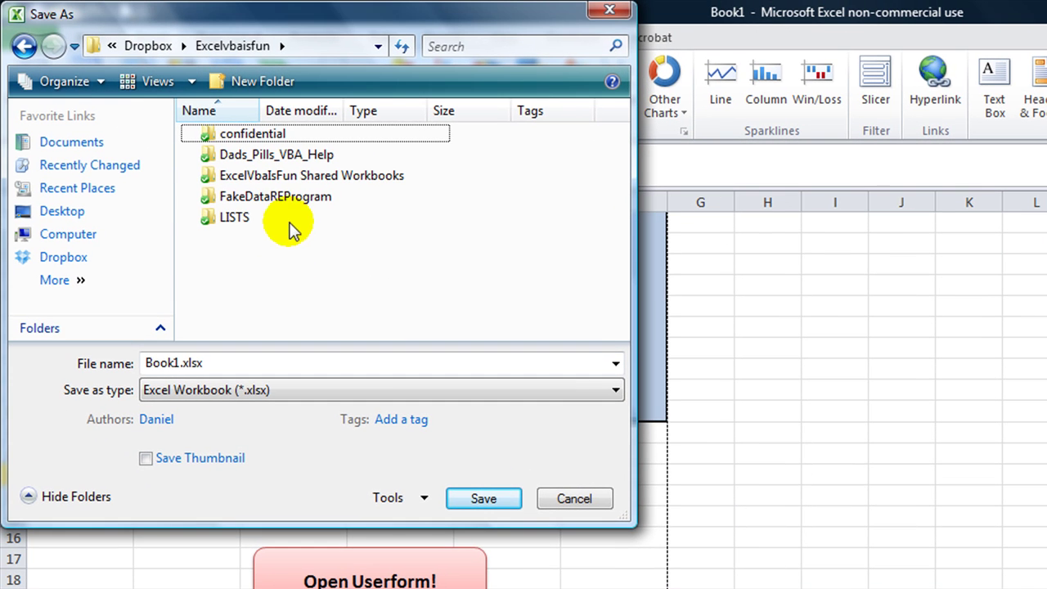
double_click(286, 173)
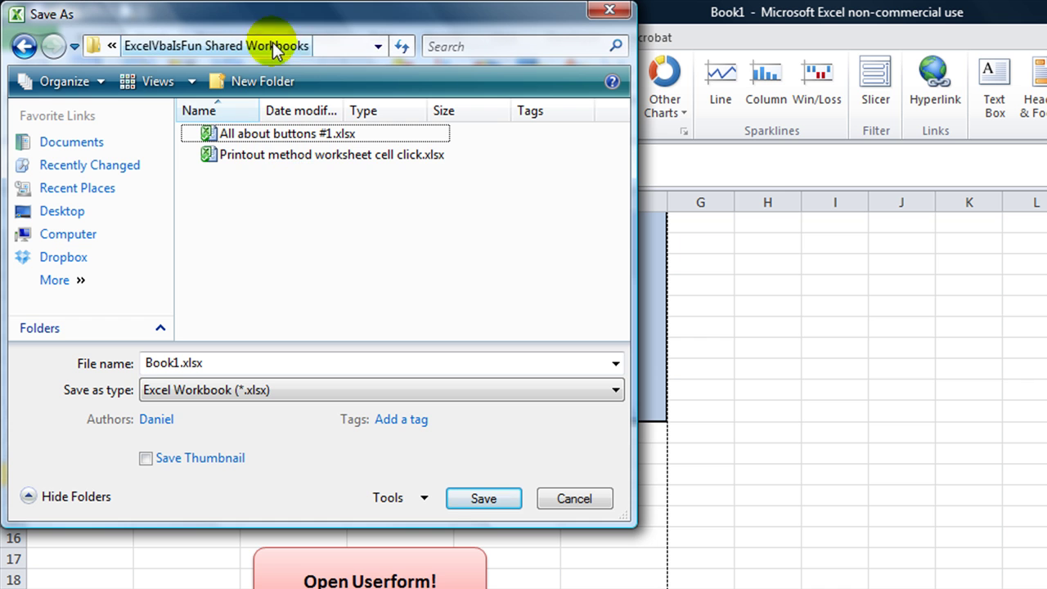
- Save as Excel Macro-Enabled Workbook (*.xlsm) named 'Userform Buttons with Pictures'
left_click(298, 389)
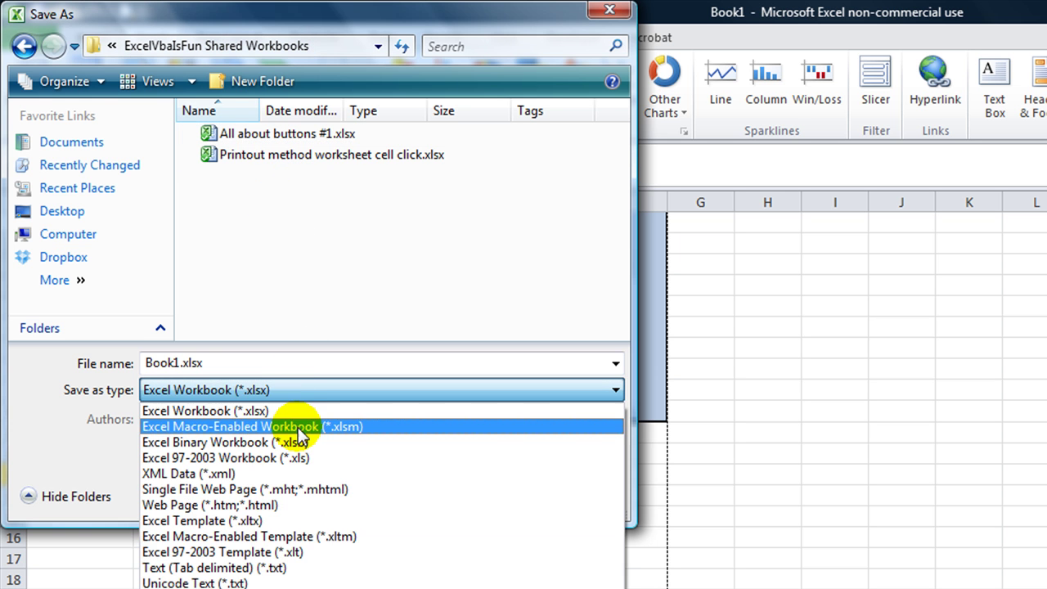
left_click(296, 425)
left_click(205, 357)
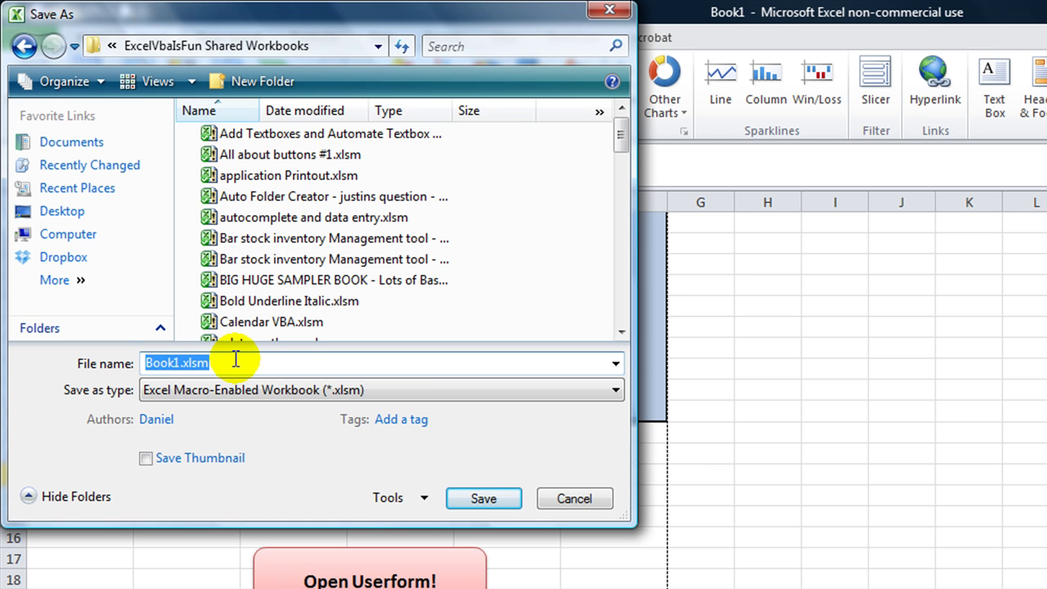
type("Userform Buttons with Pictures")
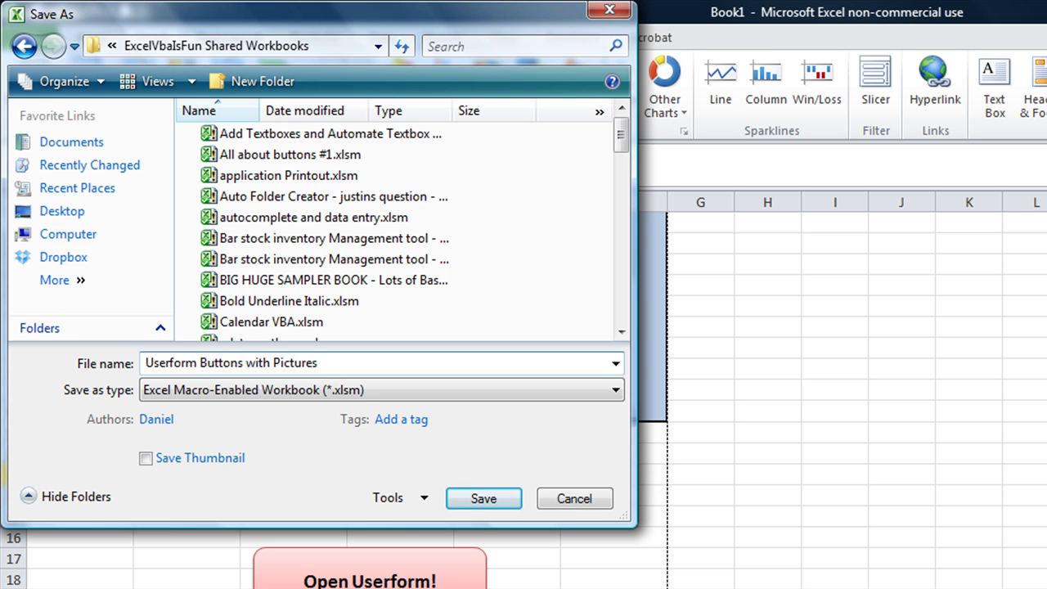
left_click(506, 504)
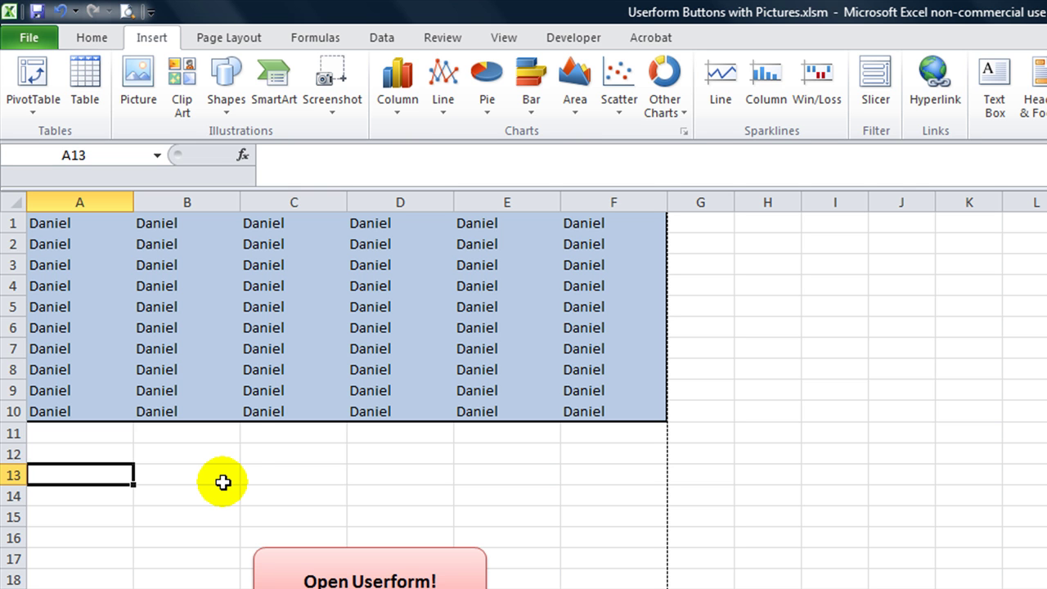
- Open the form, enter a name and use the trash-can button to fill A1:F10 with it
left_click(310, 576)
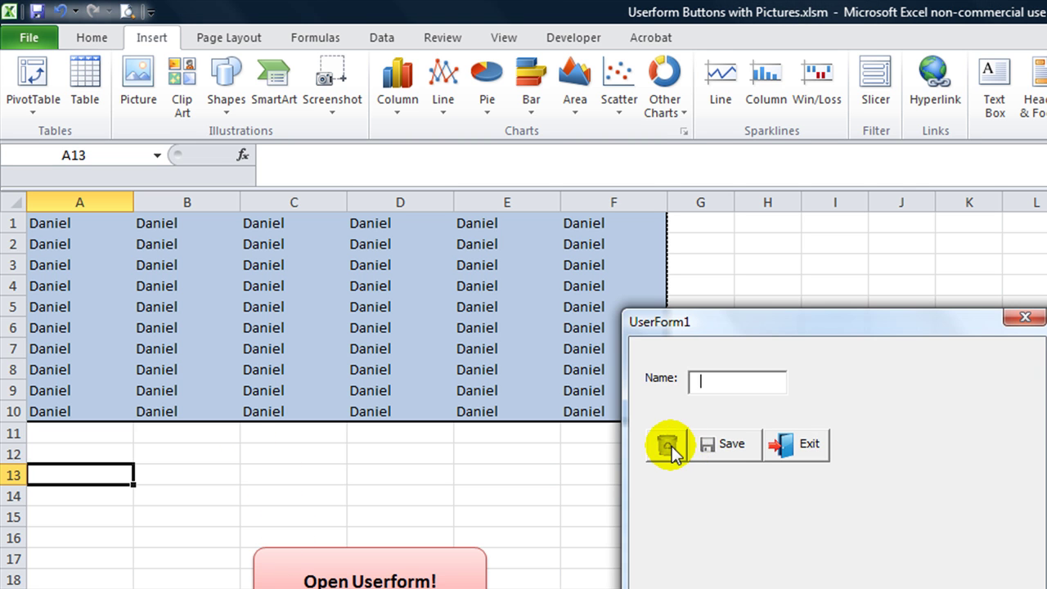
left_click(710, 385)
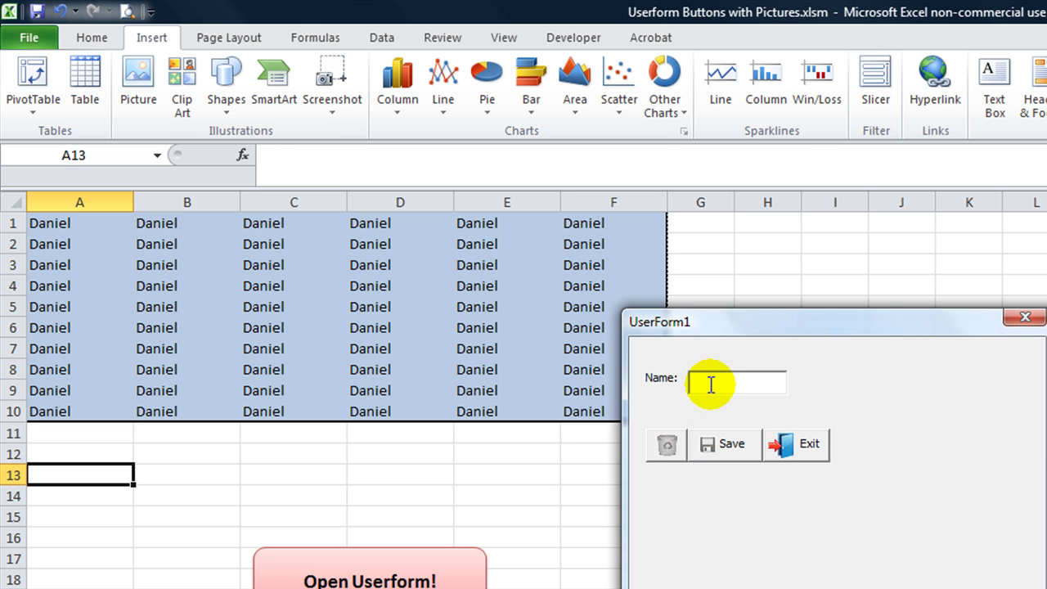
type("nancy")
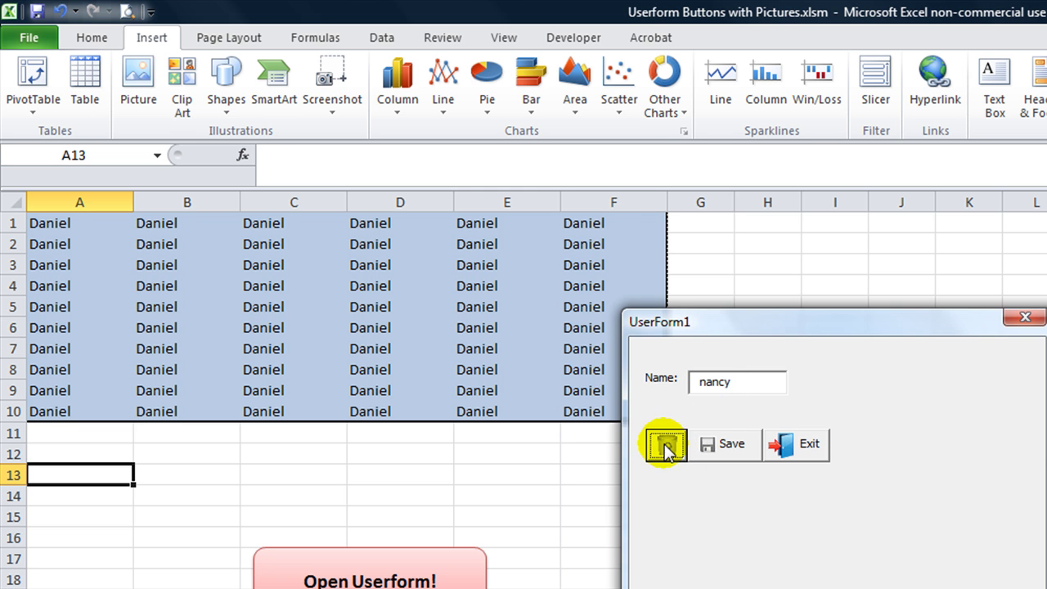
left_click(666, 446)
left_click_drag(754, 383, 679, 401)
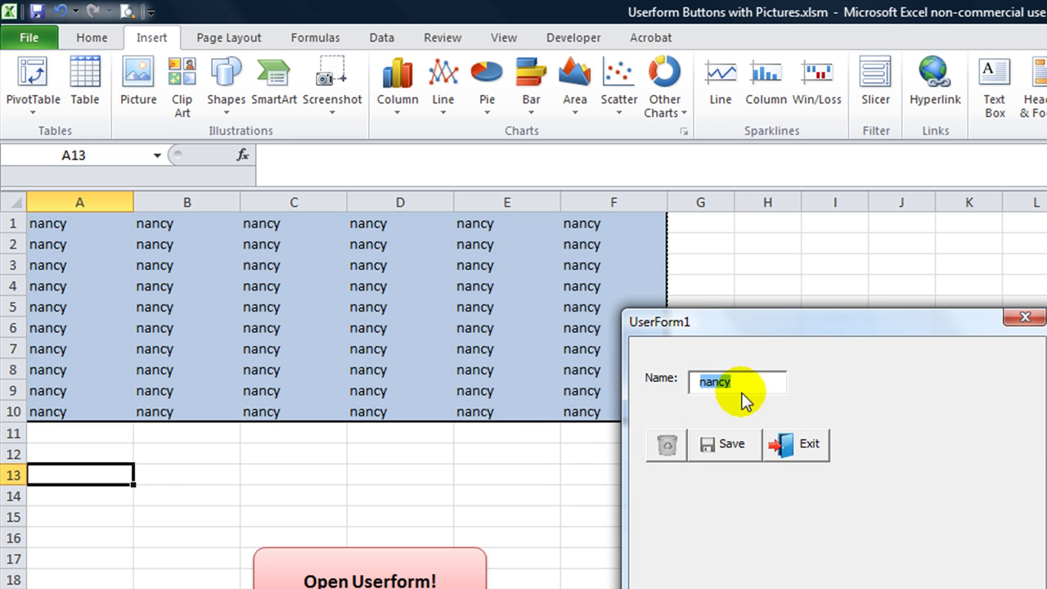
- Save the workbook from the form, exit it, then reopen it and close it with X
left_click(710, 444)
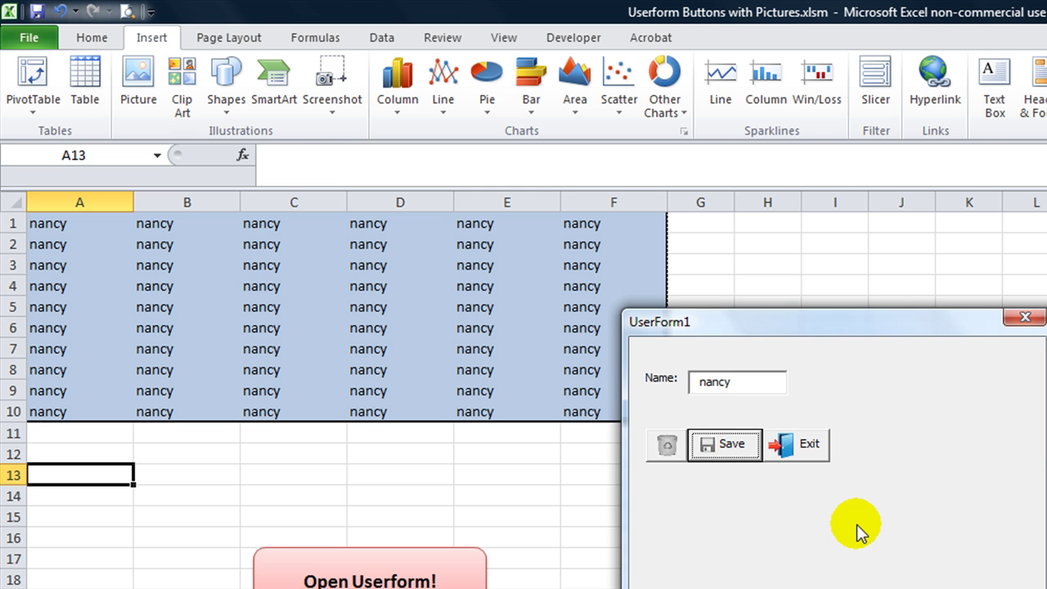
left_click(794, 447)
left_click(562, 474)
left_click(372, 577)
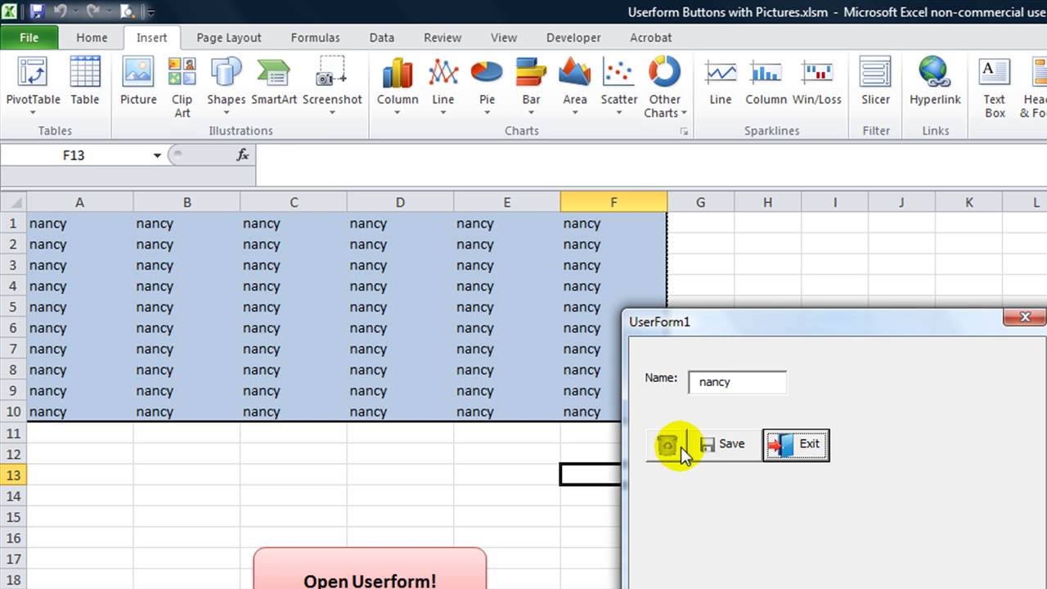
left_click(1029, 316)
left_click(838, 433)
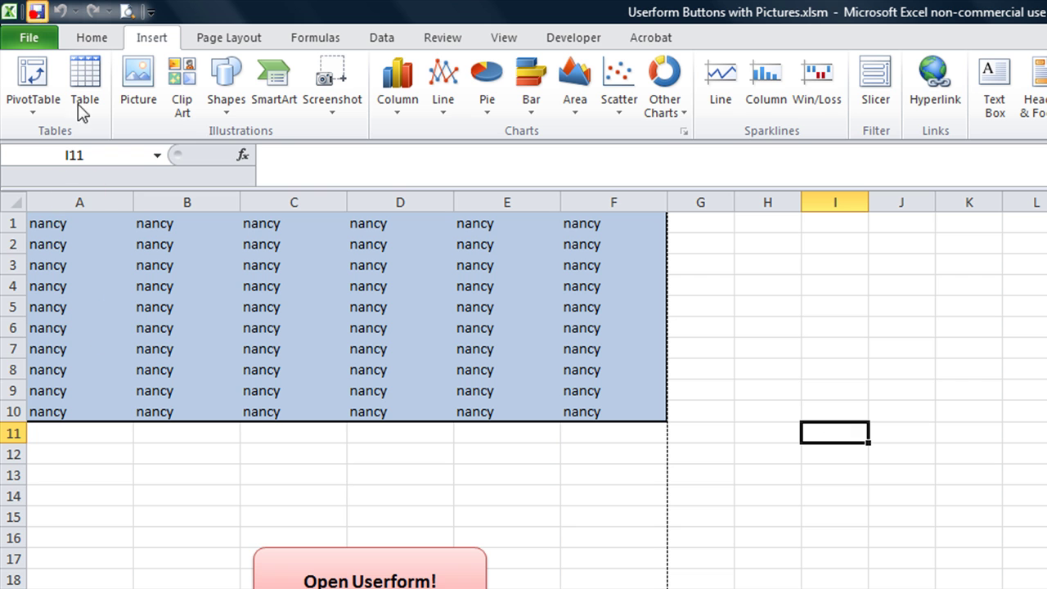